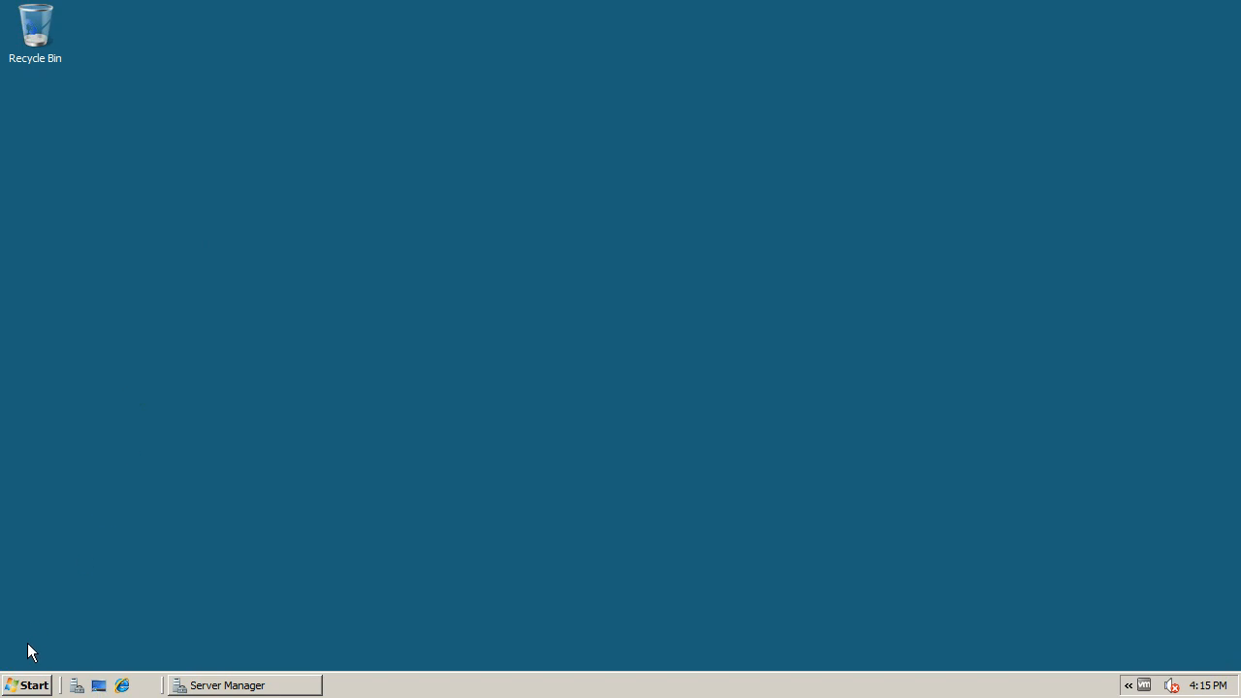
Open the Active Directory Users and Computers administrative console
{"action": "left_click", "coordinate": [27, 686]}
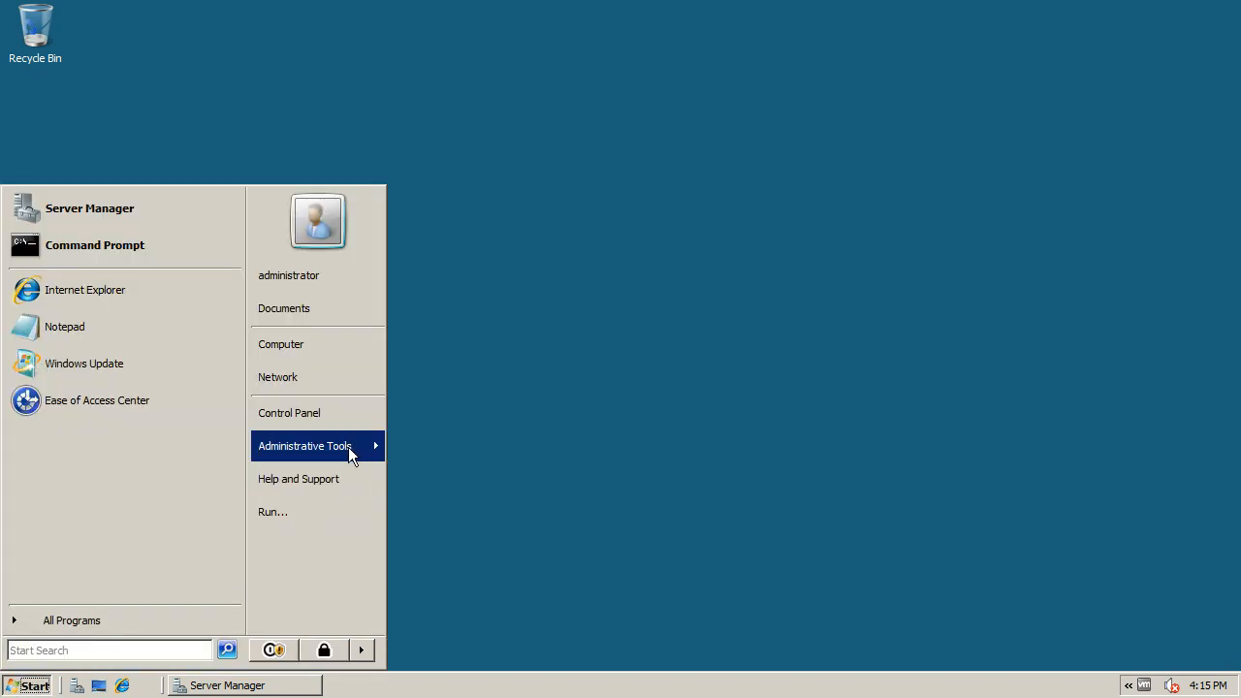
{"action": "mouse_move", "coordinate": [344, 452]}
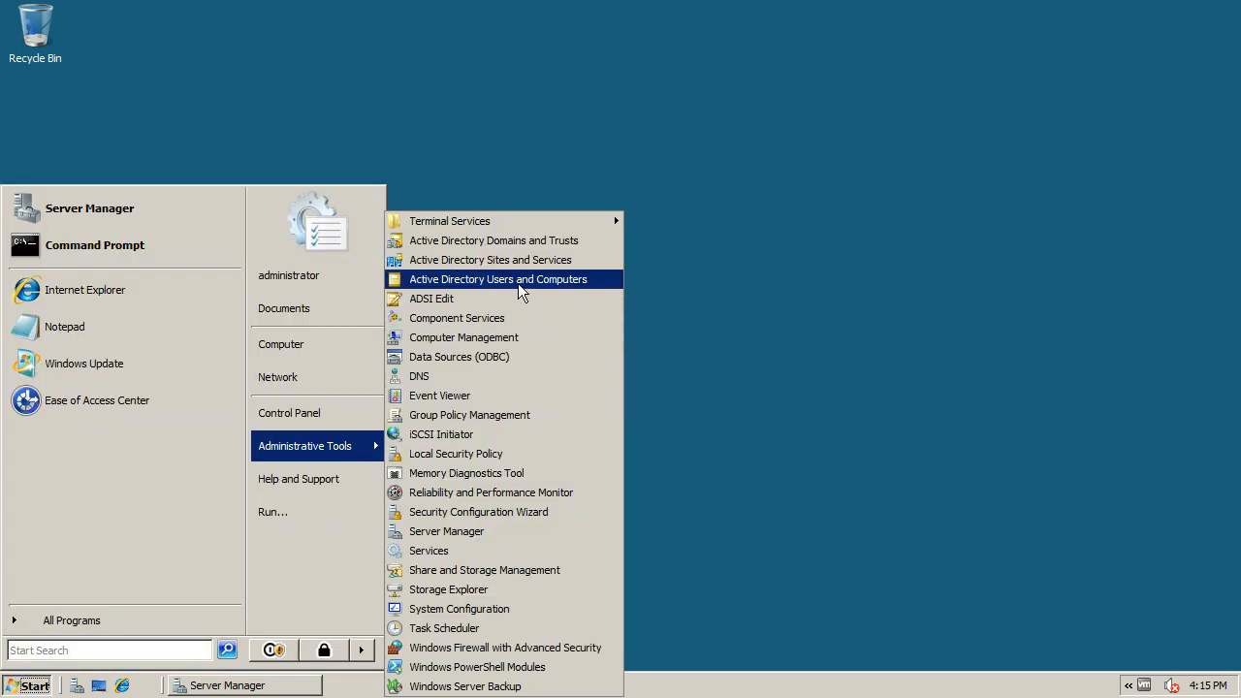
{"action": "left_click", "coordinate": [517, 281]}
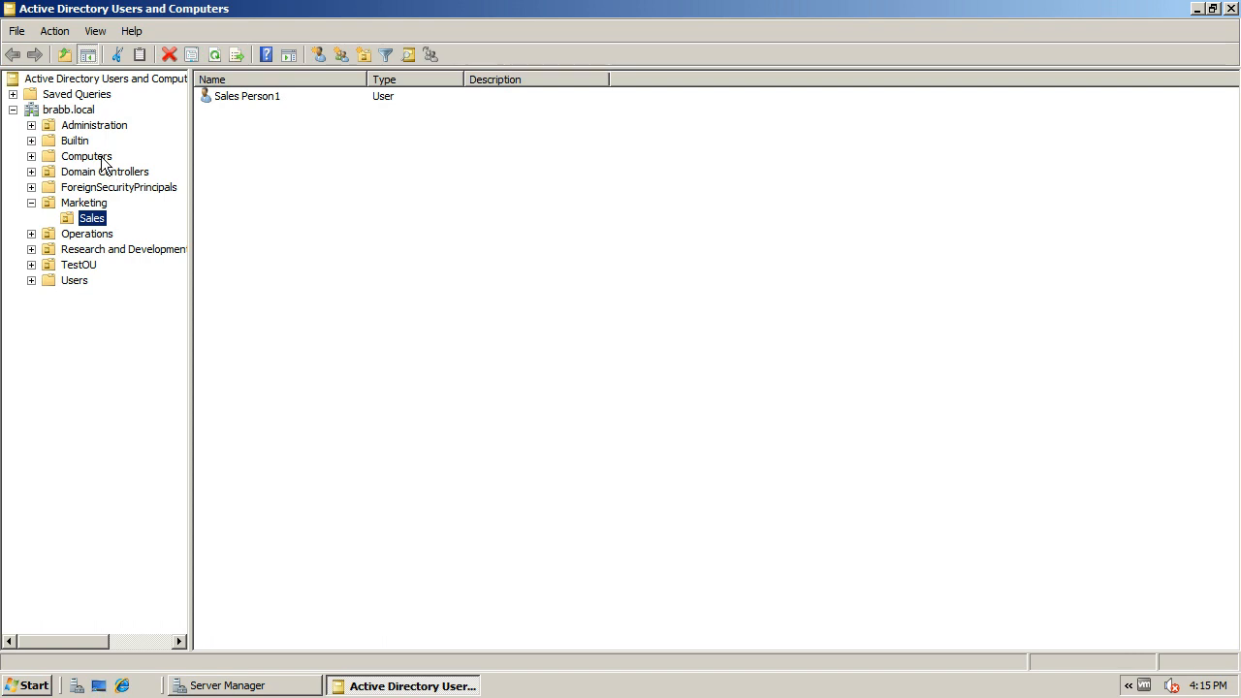
Create a new organizational unit named TestGP1 directly under the brabb.local domain
{"action": "left_click", "coordinate": [32, 203]}
{"action": "left_click", "coordinate": [65, 111]}
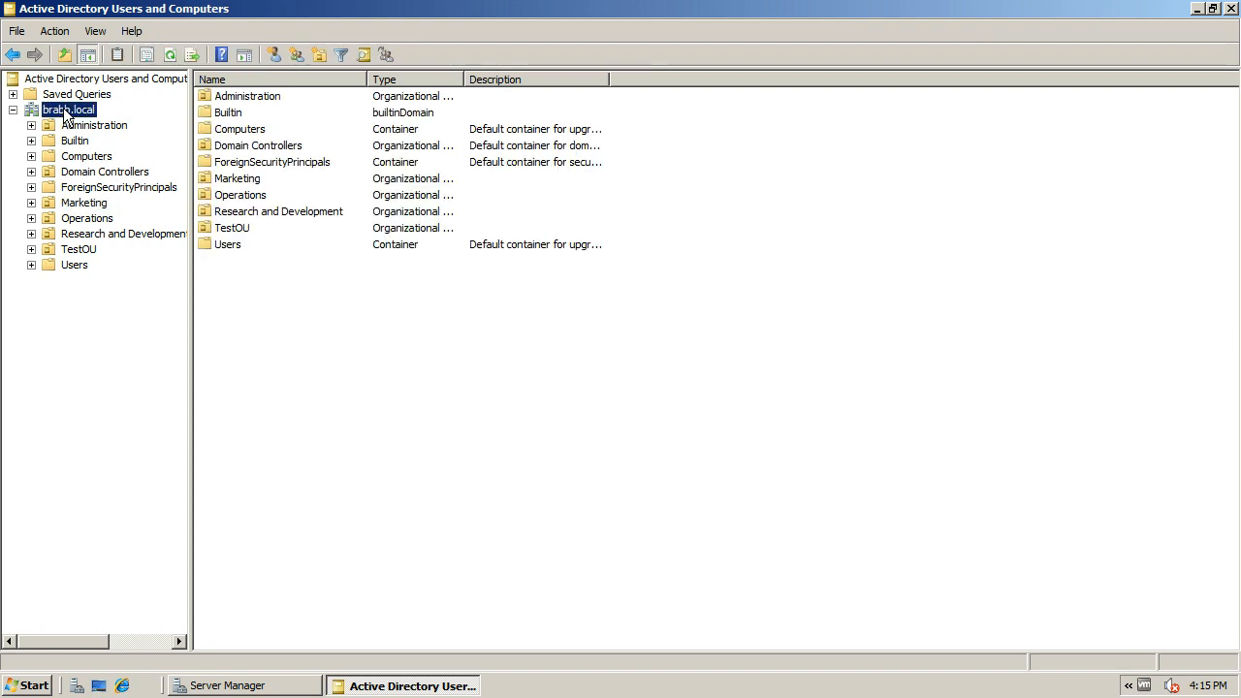
{"action": "right_click", "coordinate": [65, 112]}
{"action": "mouse_move", "coordinate": [158, 223]}
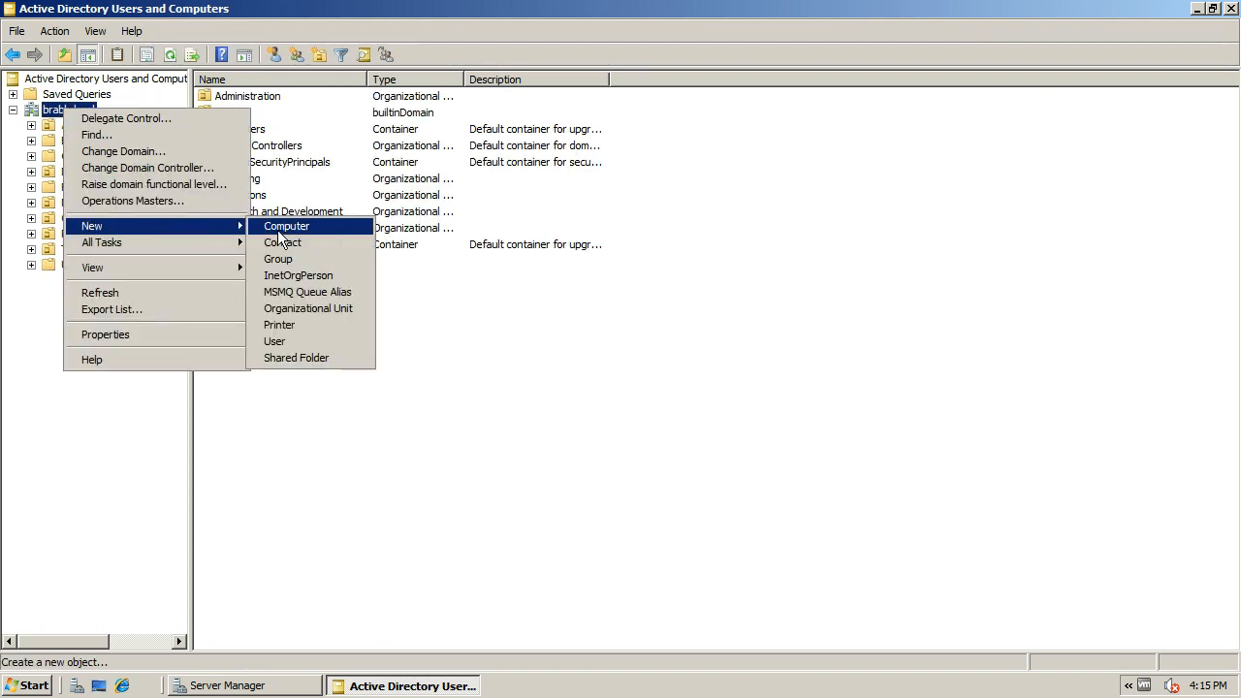
{"action": "left_click", "coordinate": [290, 307]}
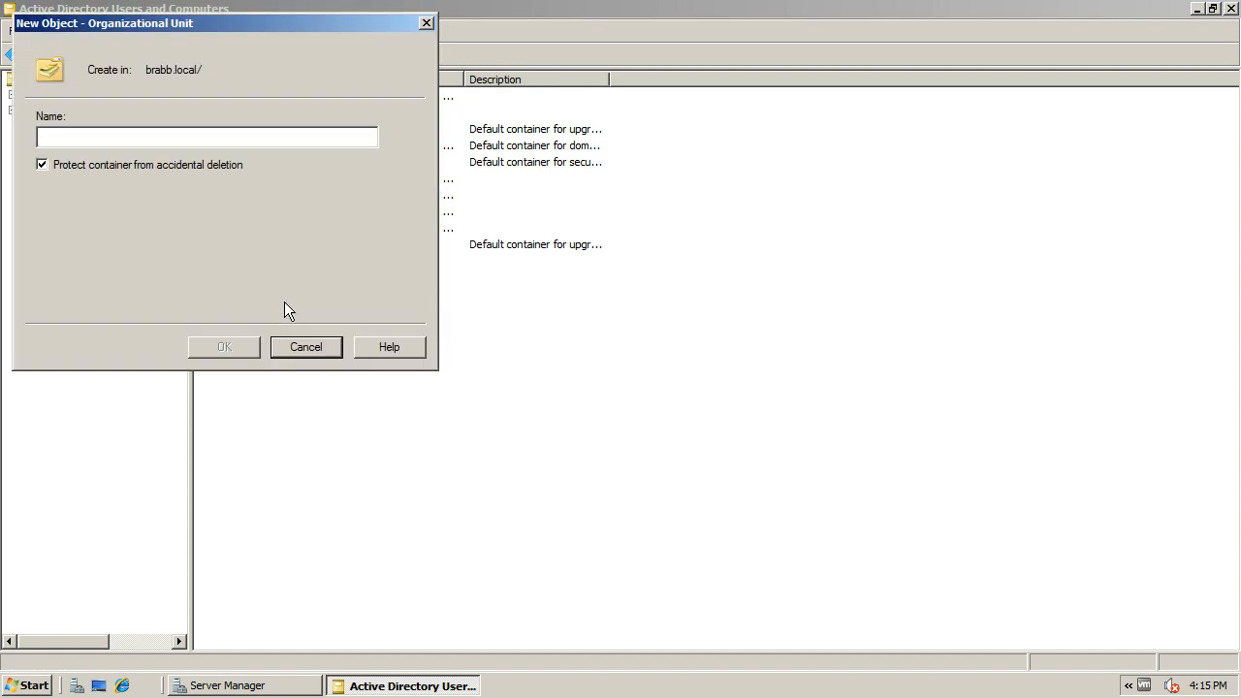
{"action": "type", "text": "Test"}
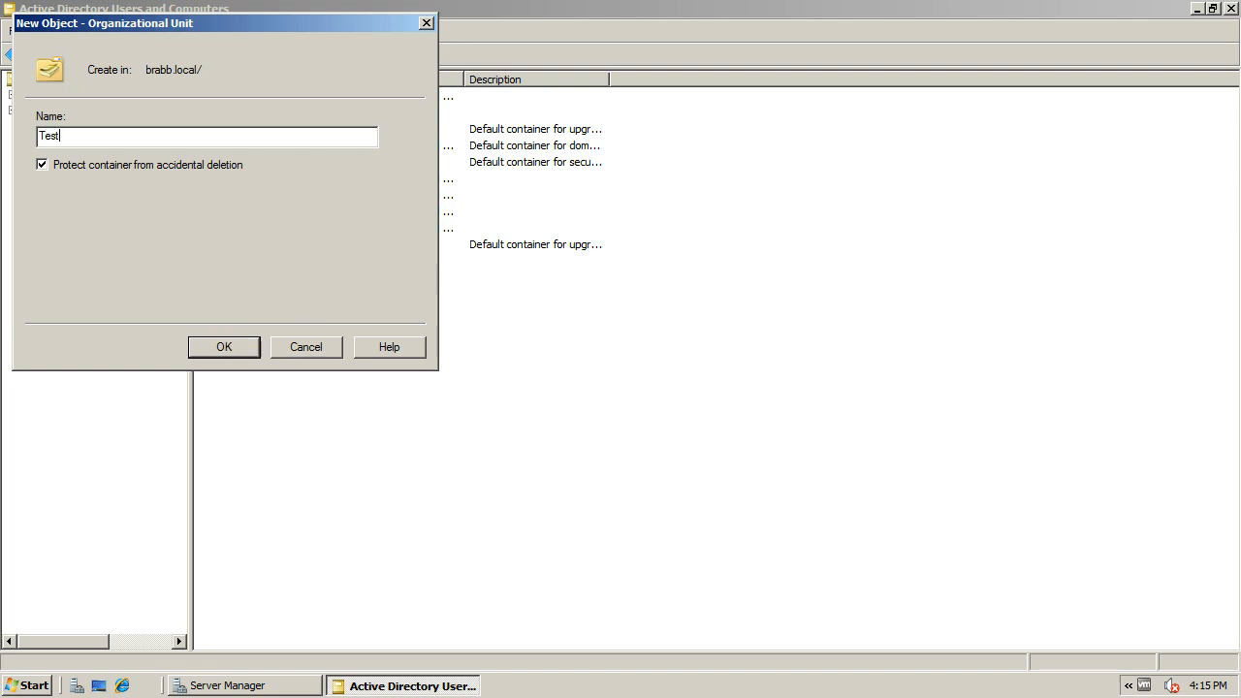
{"action": "type", "text": "GP1"}
{"action": "left_click", "coordinate": [223, 349]}
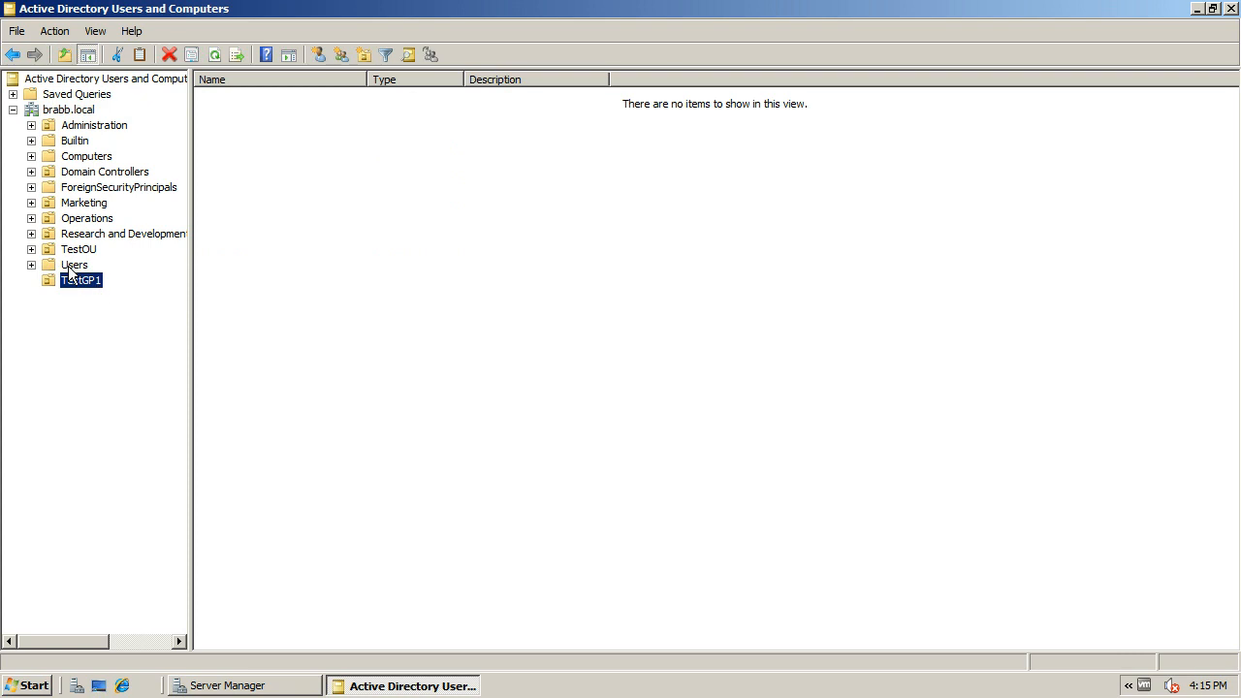
Switch to the Group Policy Management console from the server's administrative tools
{"action": "key", "text": "Num_Lock"}
{"action": "key", "text": "Num_Lock"}
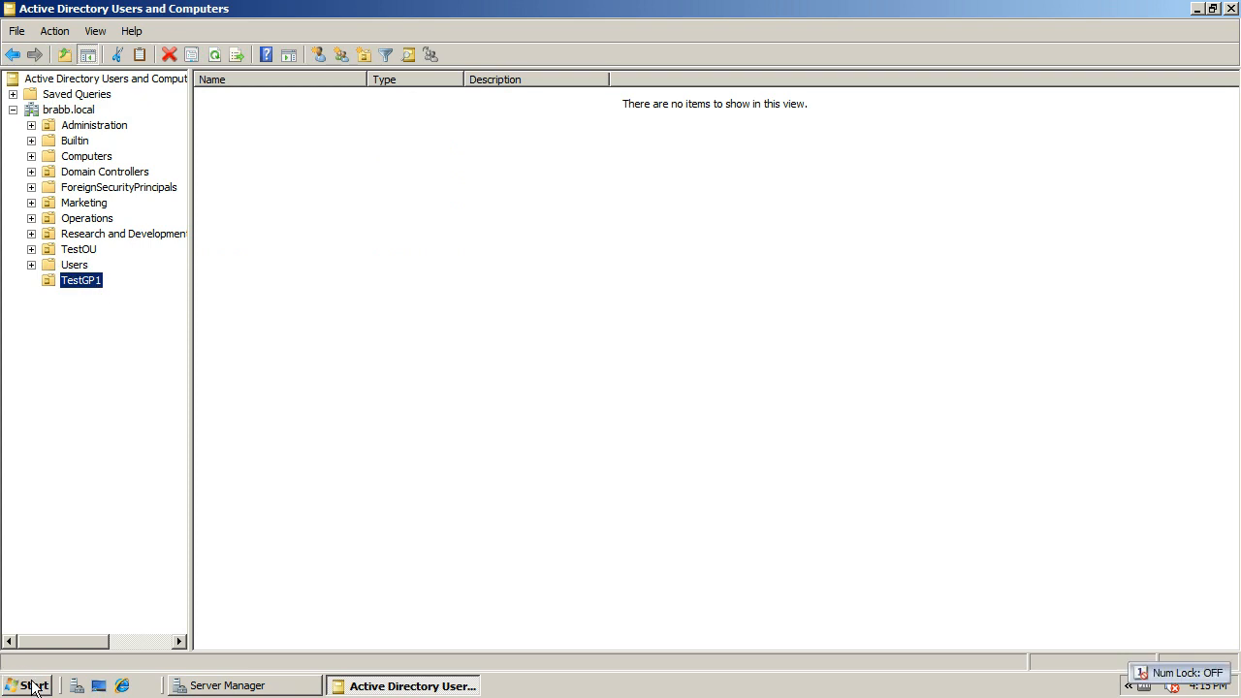
{"action": "left_click", "coordinate": [34, 686]}
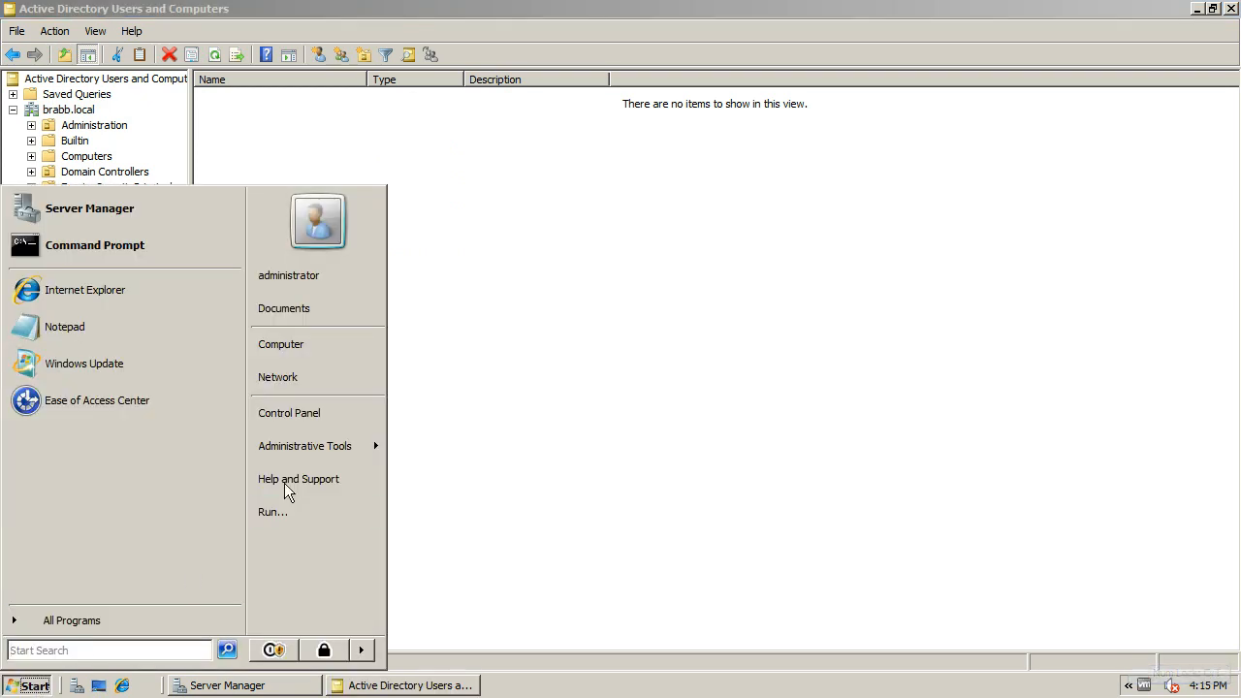
{"action": "mouse_move", "coordinate": [357, 454]}
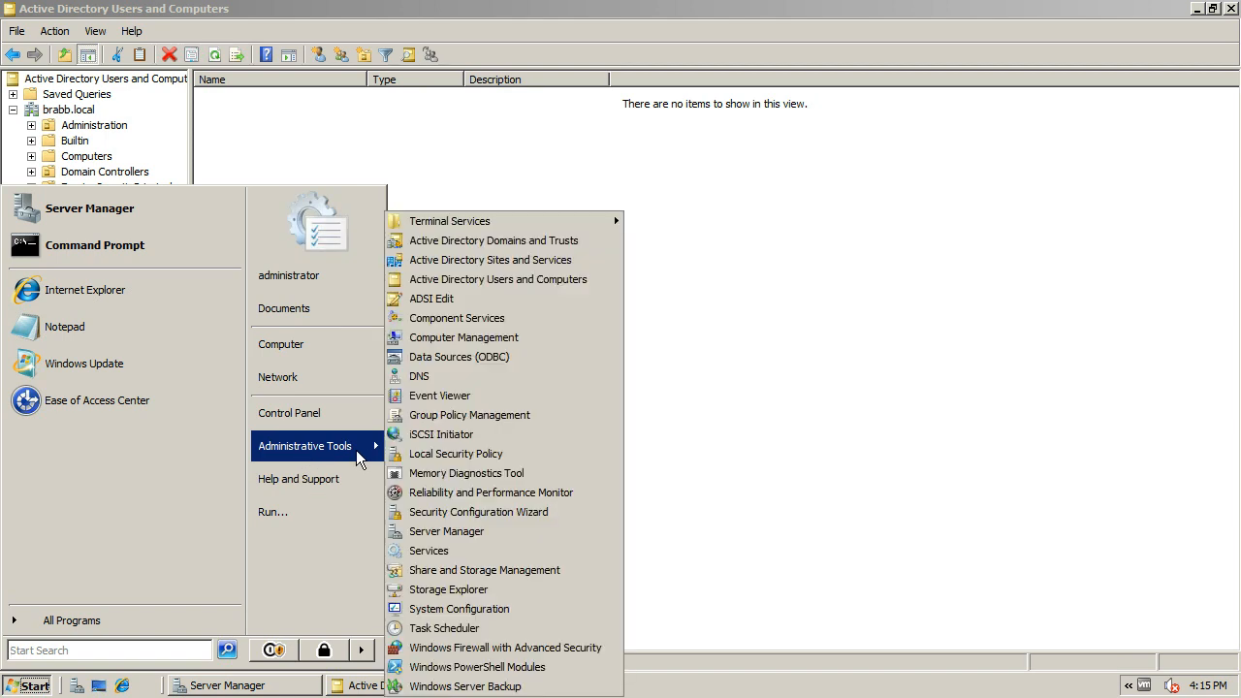
{"action": "left_click", "coordinate": [499, 417]}
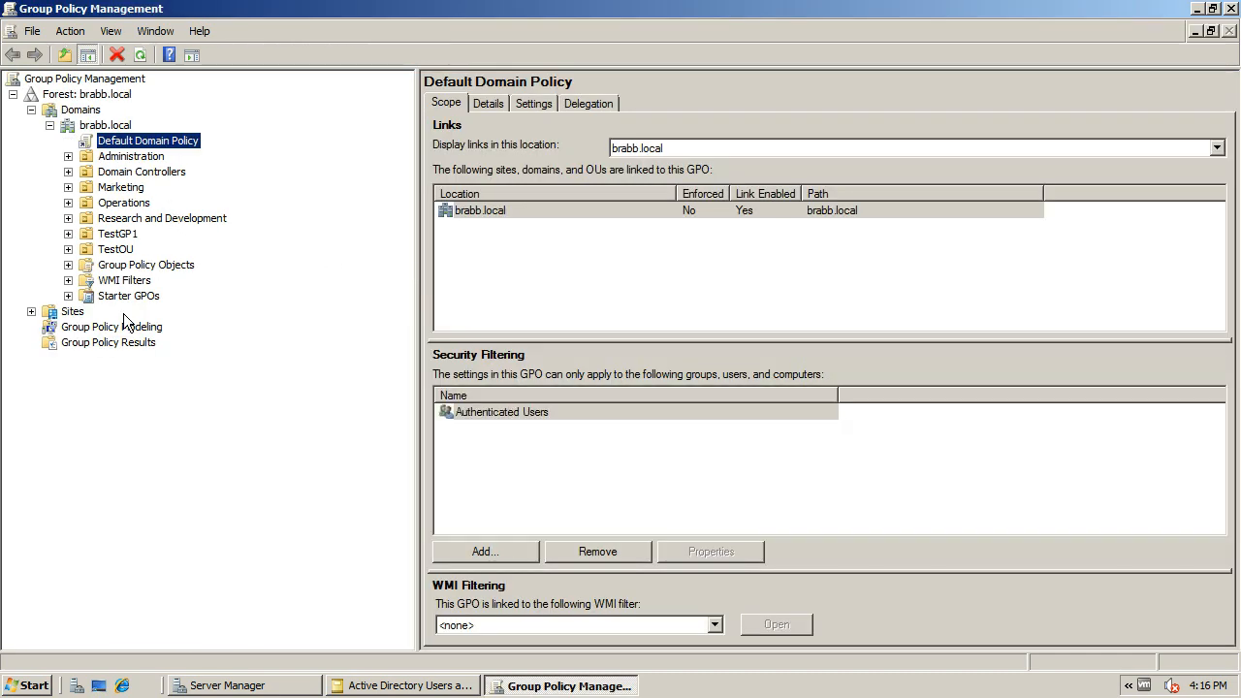
Create a GPO named TestGP1GPO in the domain and link it to the TestGP1 organizational unit
{"action": "left_click", "coordinate": [119, 236]}
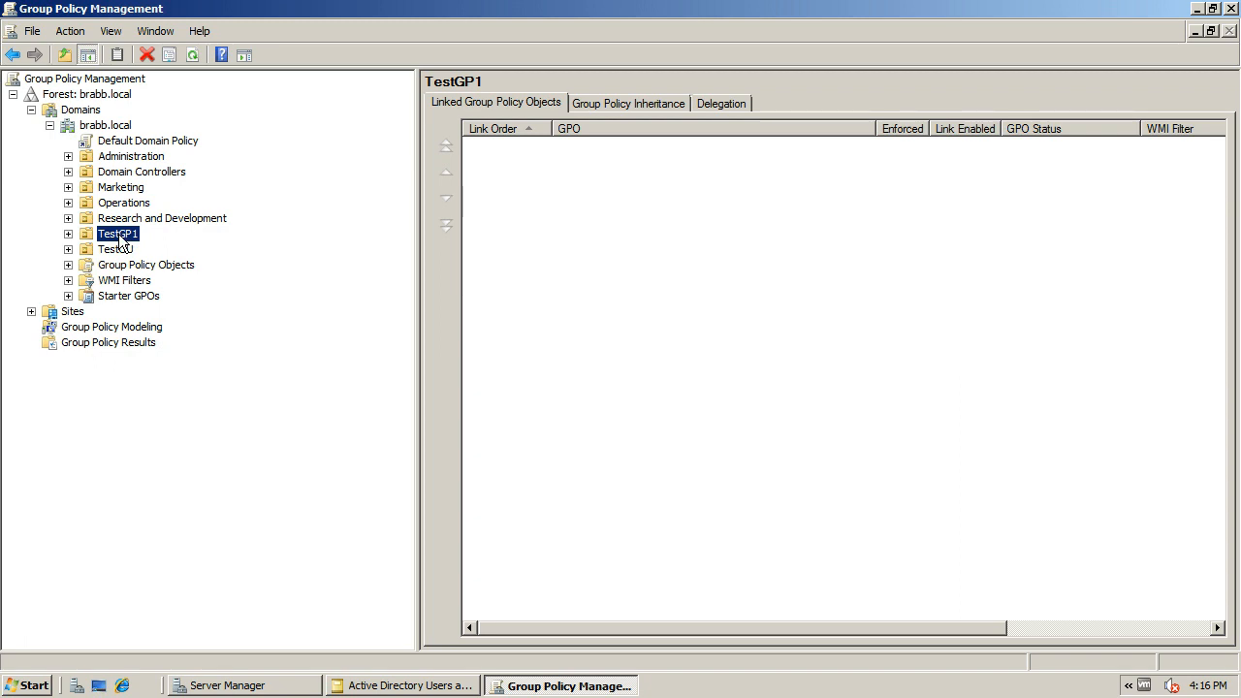
{"action": "right_click", "coordinate": [121, 240]}
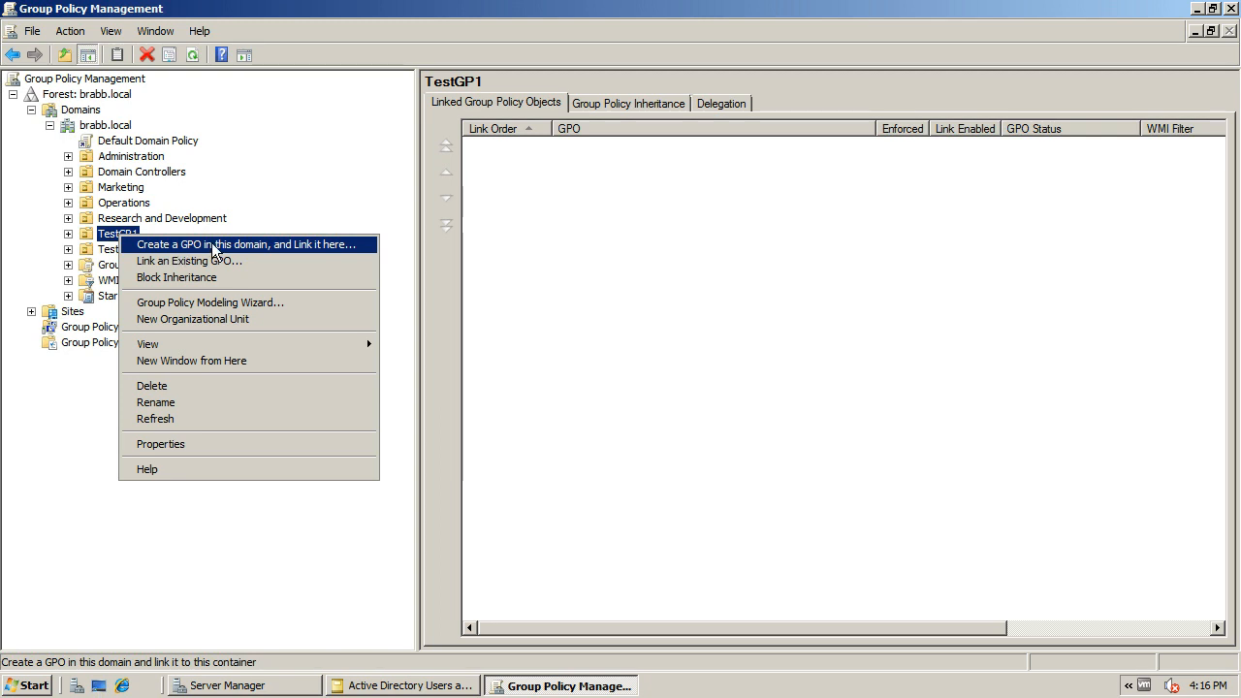
{"action": "left_click", "coordinate": [329, 244]}
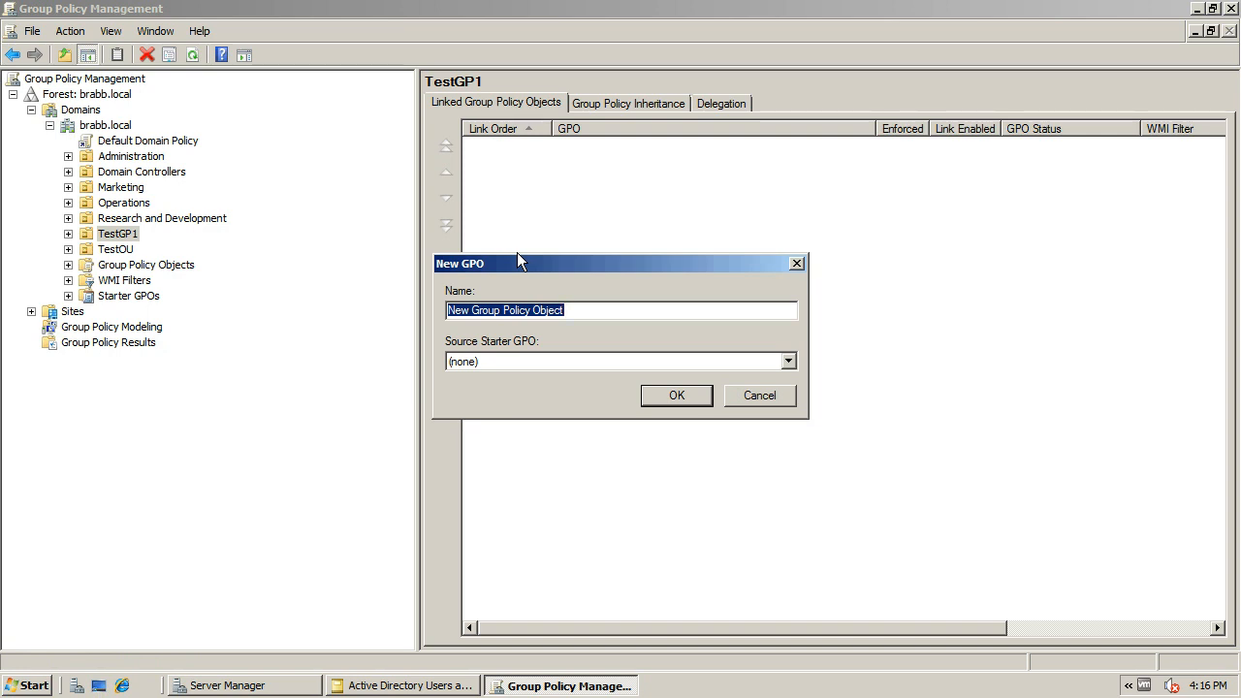
{"action": "type", "text": "Test"}
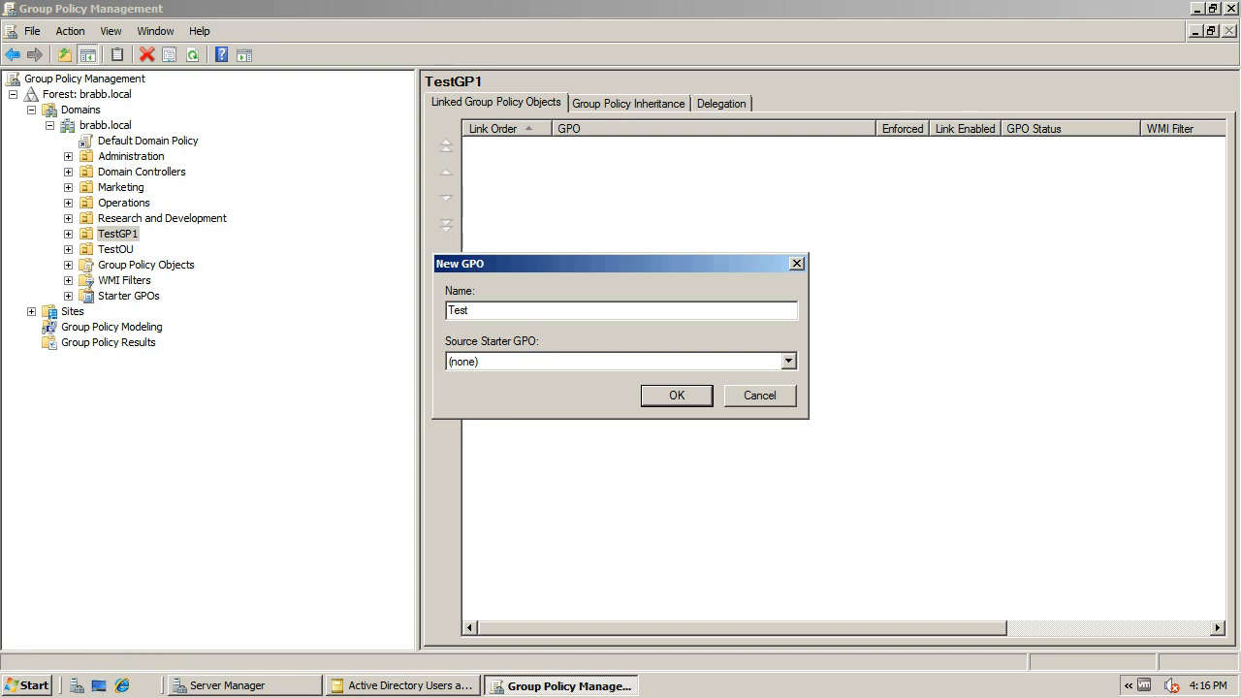
{"action": "type", "text": "GP1GPO"}
{"action": "left_click", "coordinate": [668, 397]}
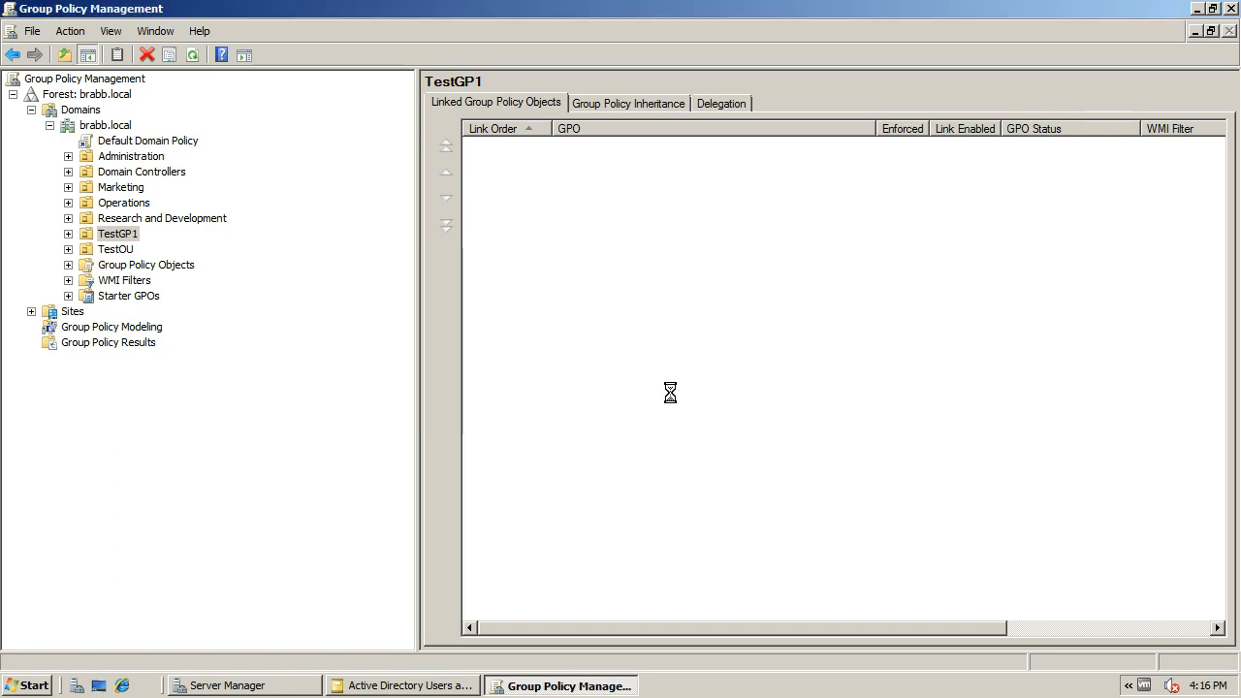
Review the scope, details, settings and delegation of the TestGP1GPO link under the TestGP1 organizational unit
{"action": "left_click", "coordinate": [68, 234]}
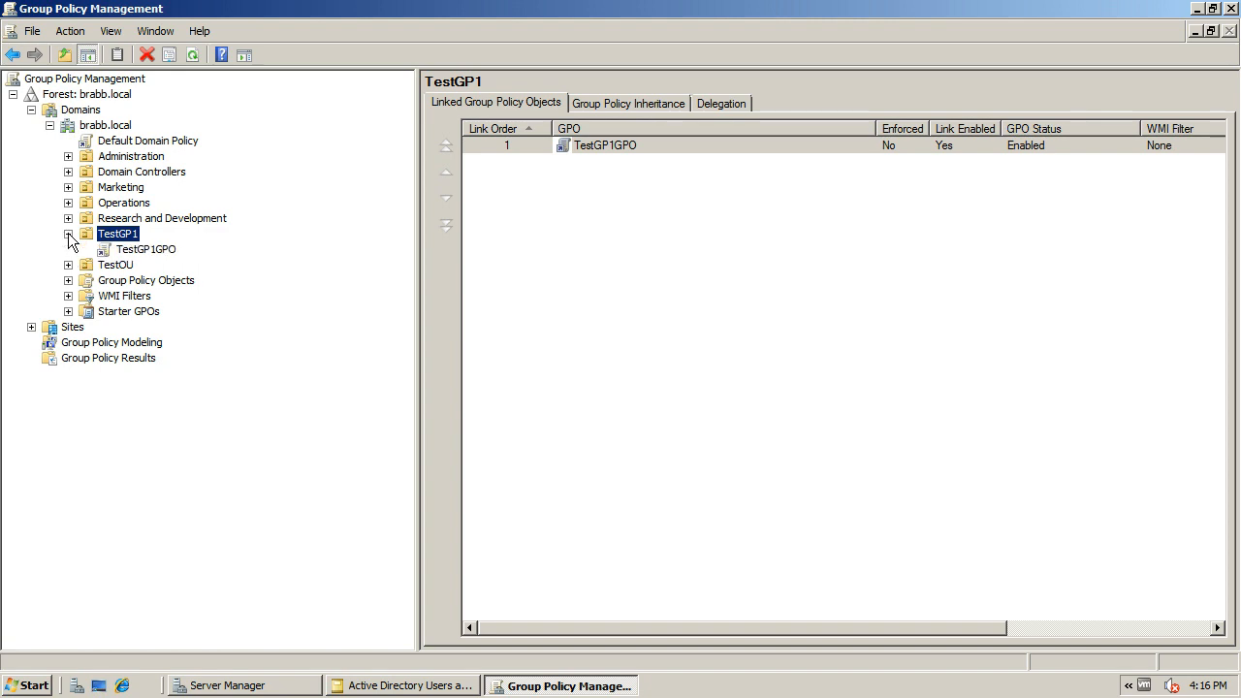
{"action": "left_click", "coordinate": [165, 254]}
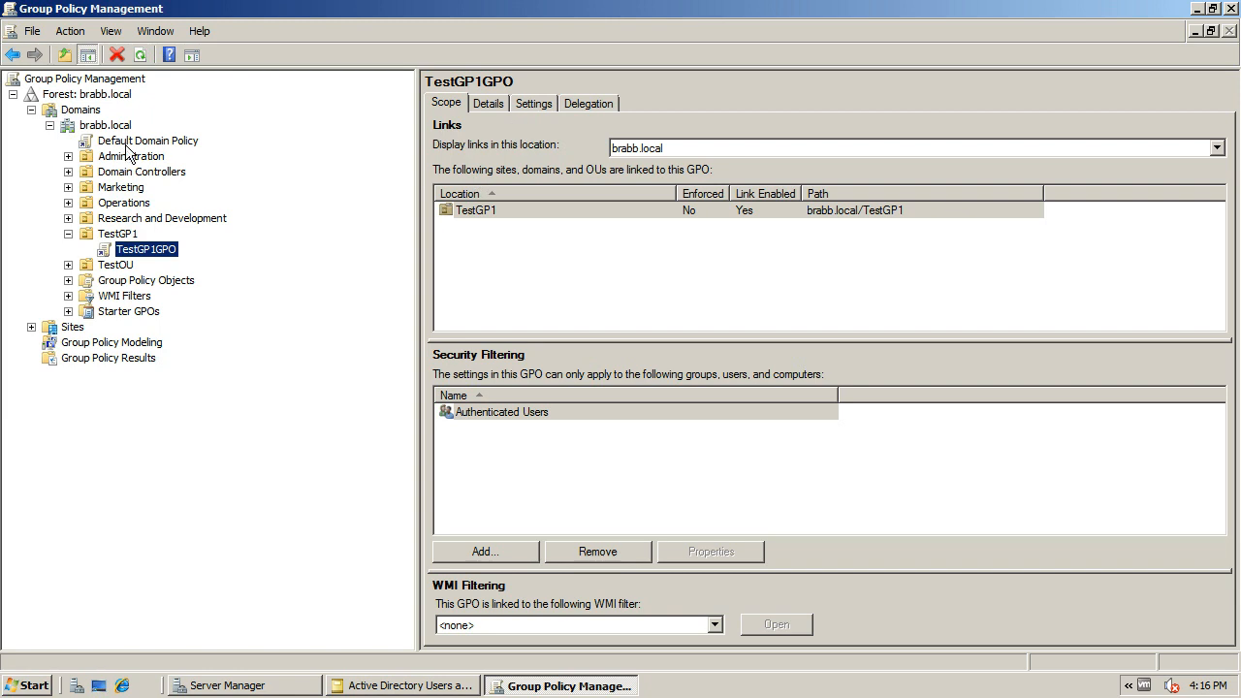
{"action": "left_click", "coordinate": [490, 100]}
{"action": "left_click", "coordinate": [524, 102]}
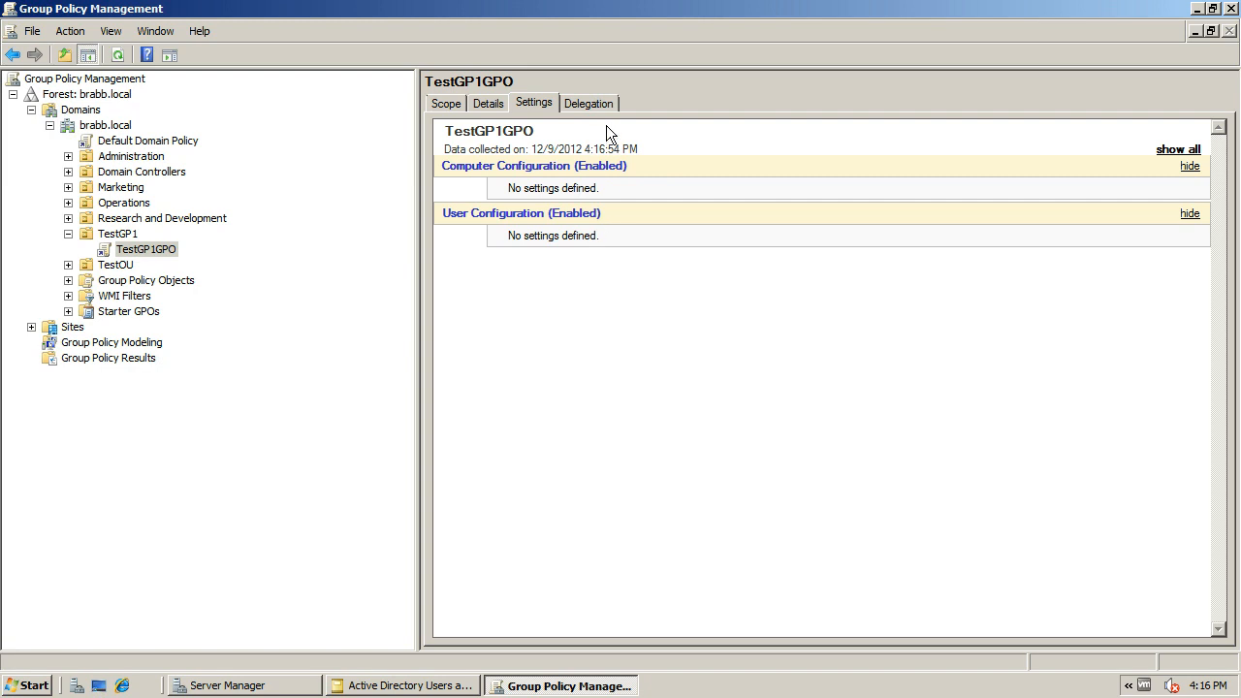
{"action": "left_click", "coordinate": [589, 104]}
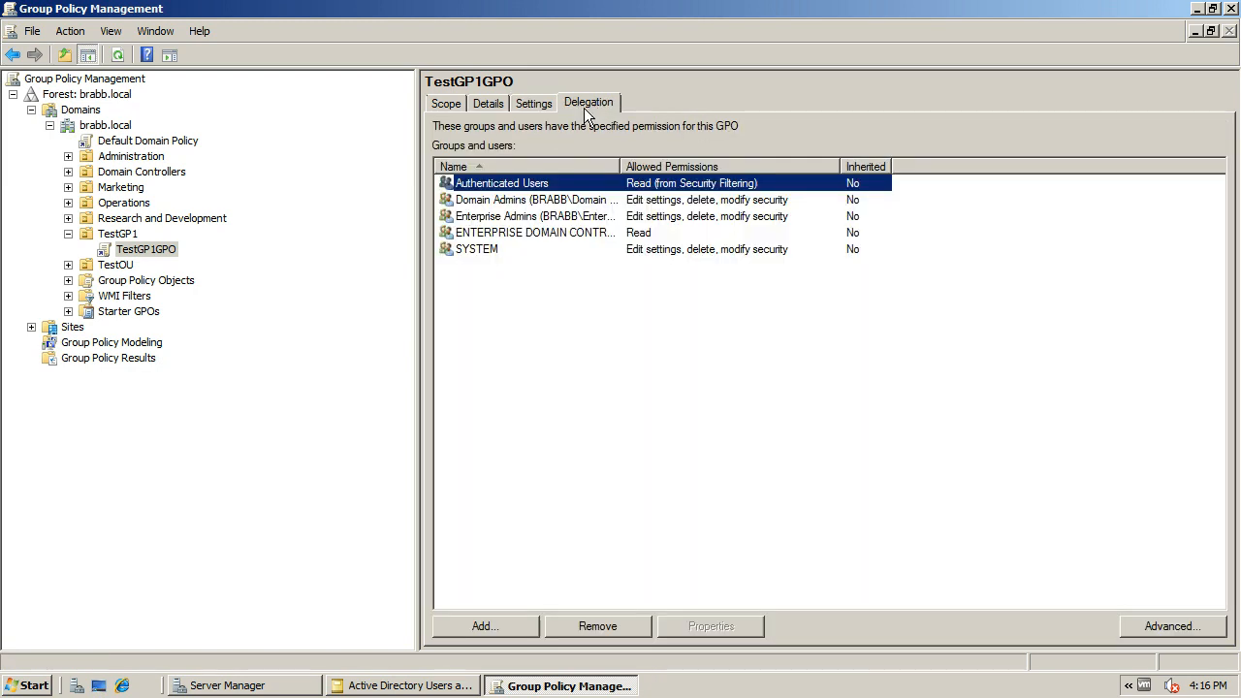
{"action": "left_click", "coordinate": [446, 103]}
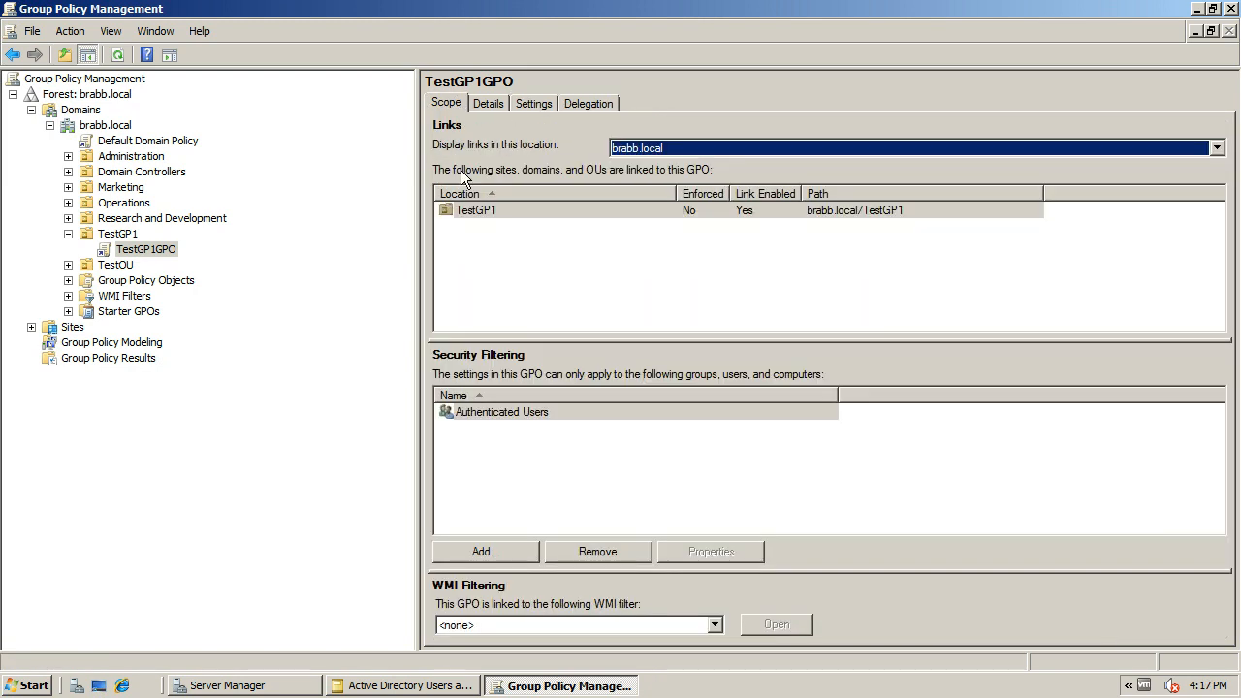
Delete the TestGP1GPO link from the TestGP1 organizational unit and confirm the removal
{"action": "left_click", "coordinate": [146, 249]}
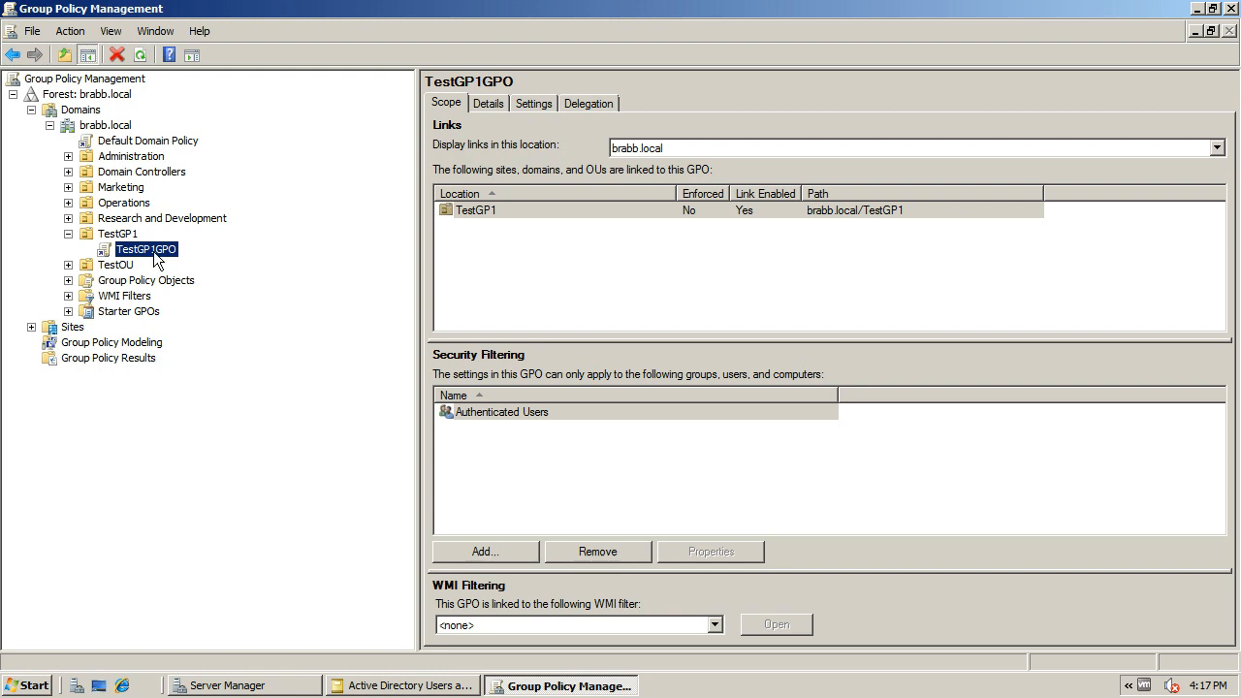
{"action": "right_click", "coordinate": [159, 251]}
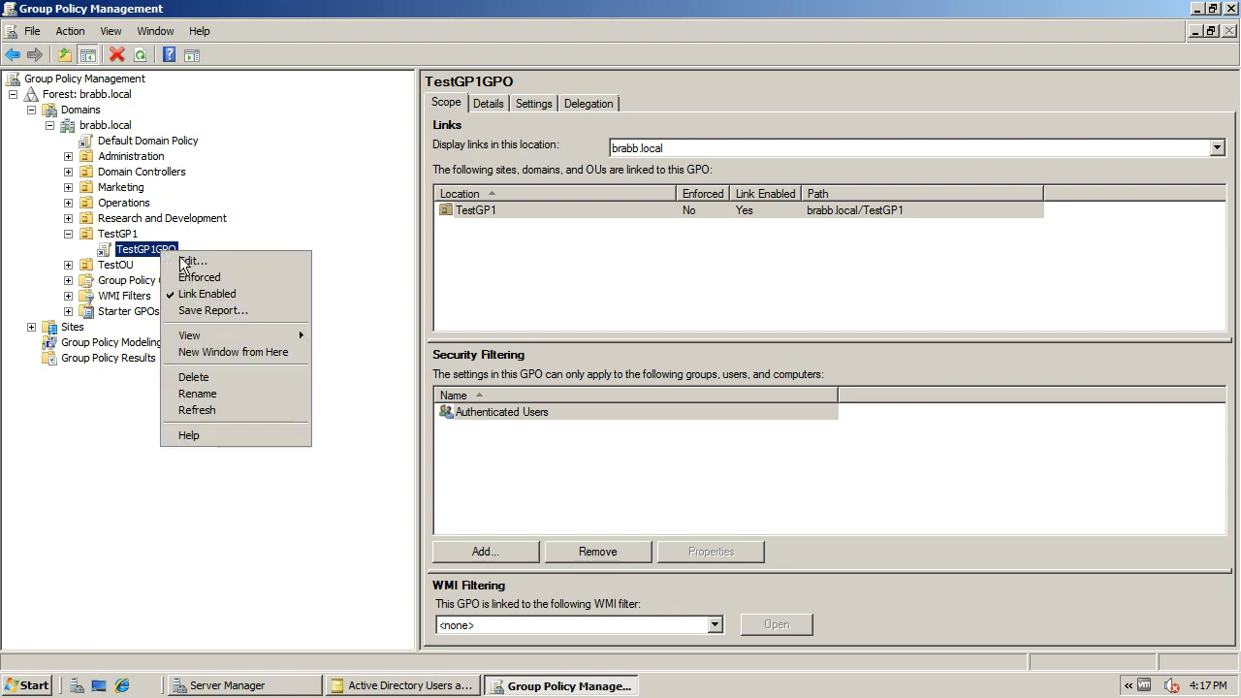
{"action": "left_click", "coordinate": [235, 383]}
{"action": "left_click", "coordinate": [616, 382]}
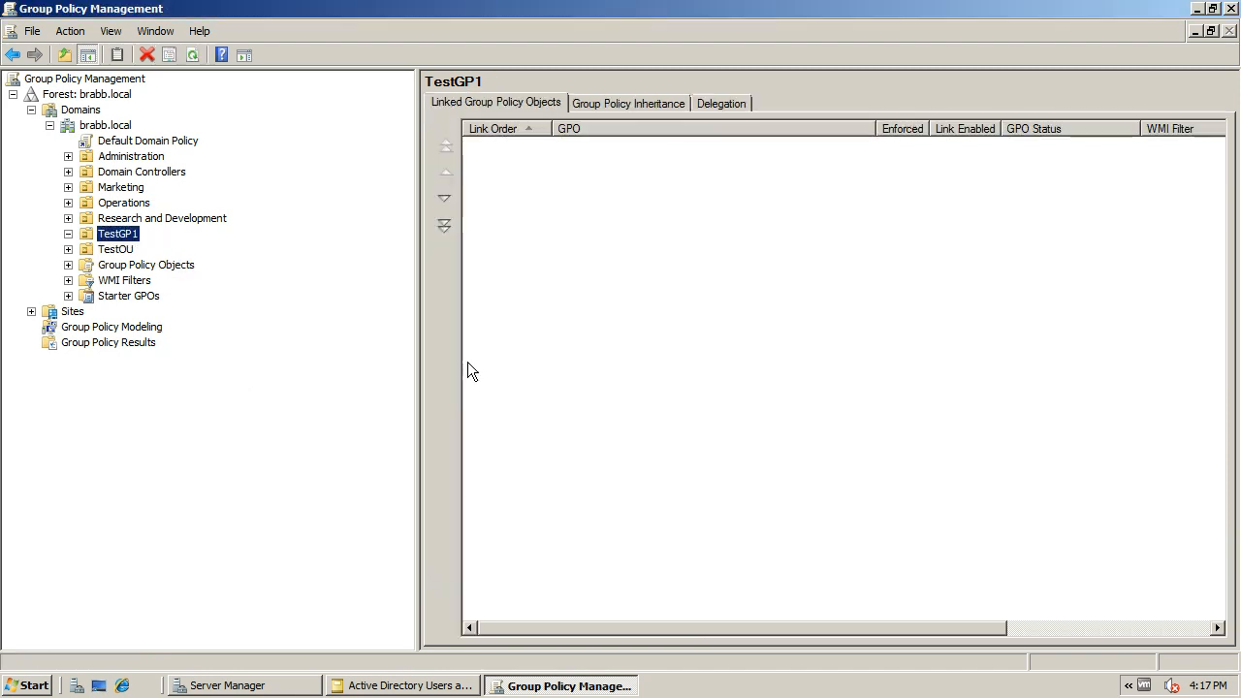
Examine TestGP1GPO in the domain's Group Policy Objects container, including its links and available commands
{"action": "left_click", "coordinate": [67, 265]}
{"action": "left_click", "coordinate": [158, 271]}
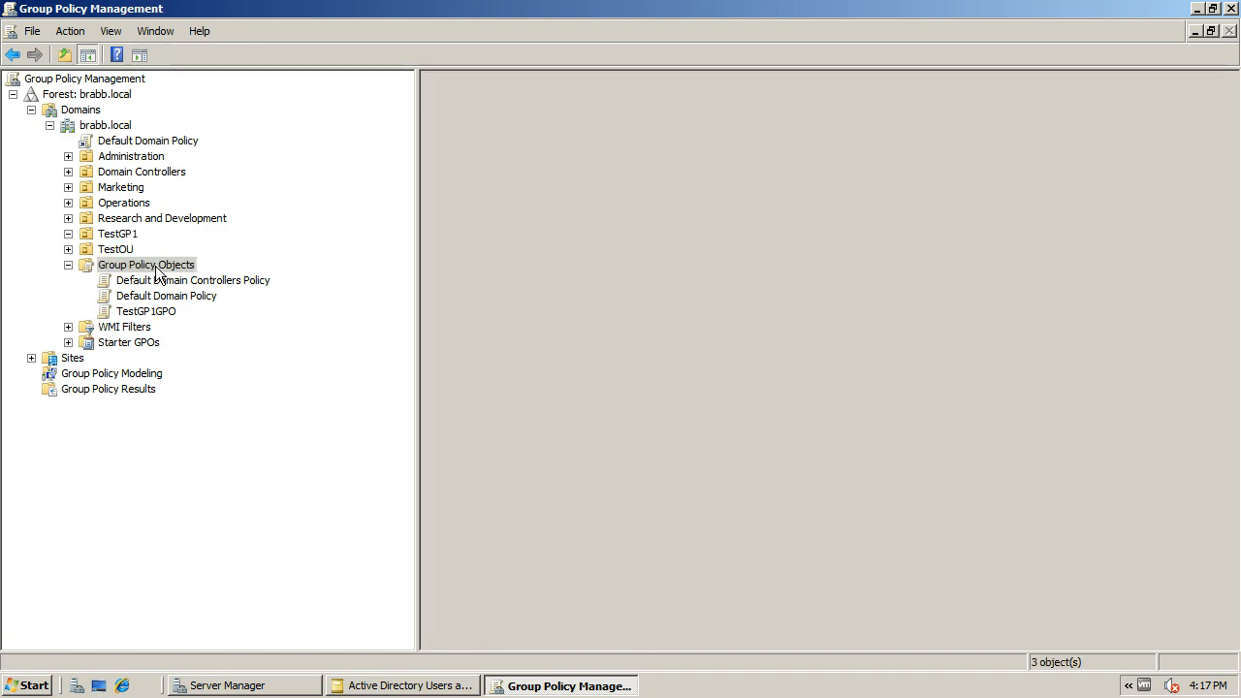
{"action": "left_click", "coordinate": [159, 312]}
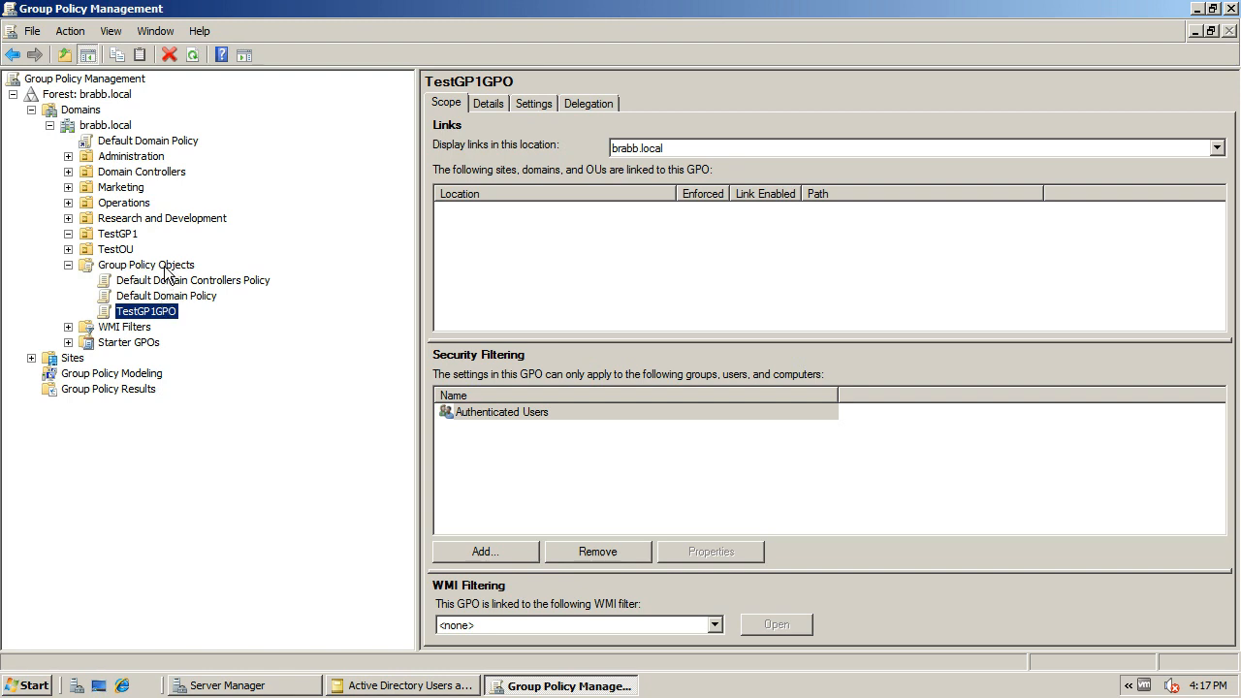
{"action": "right_click", "coordinate": [166, 310]}
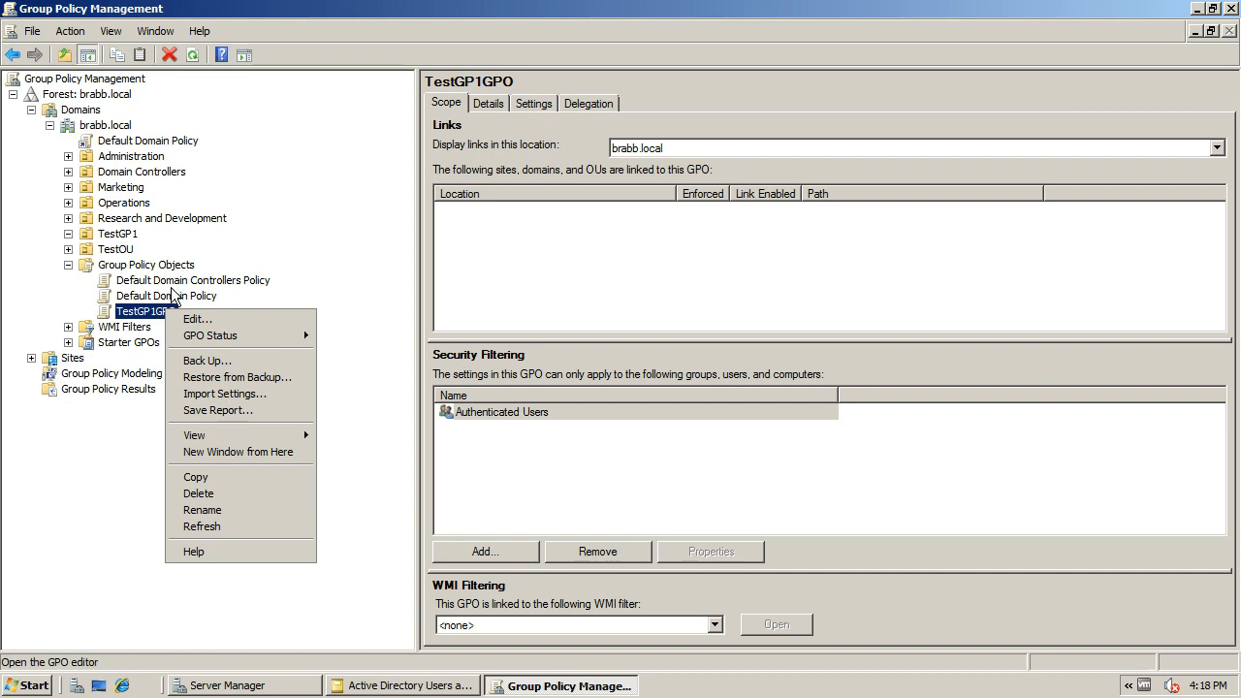
{"action": "left_click", "coordinate": [144, 313]}
{"action": "left_click", "coordinate": [141, 310]}
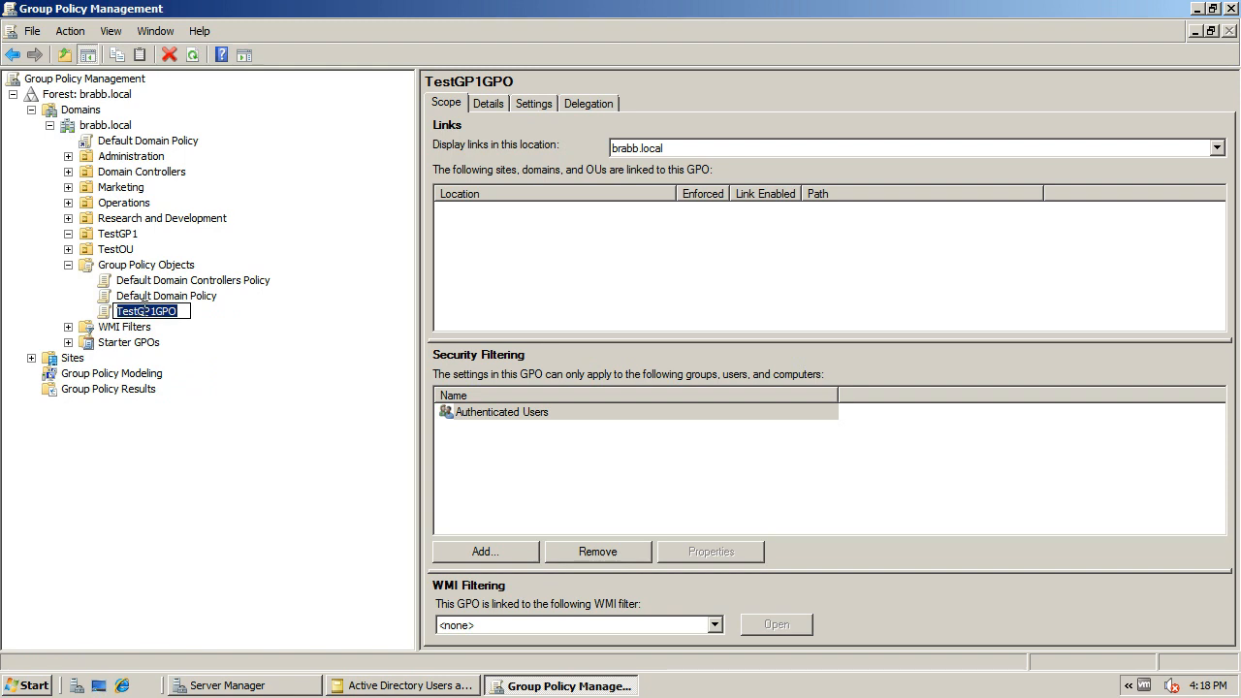
{"action": "key", "text": "Escape"}
{"action": "right_click", "coordinate": [146, 314]}
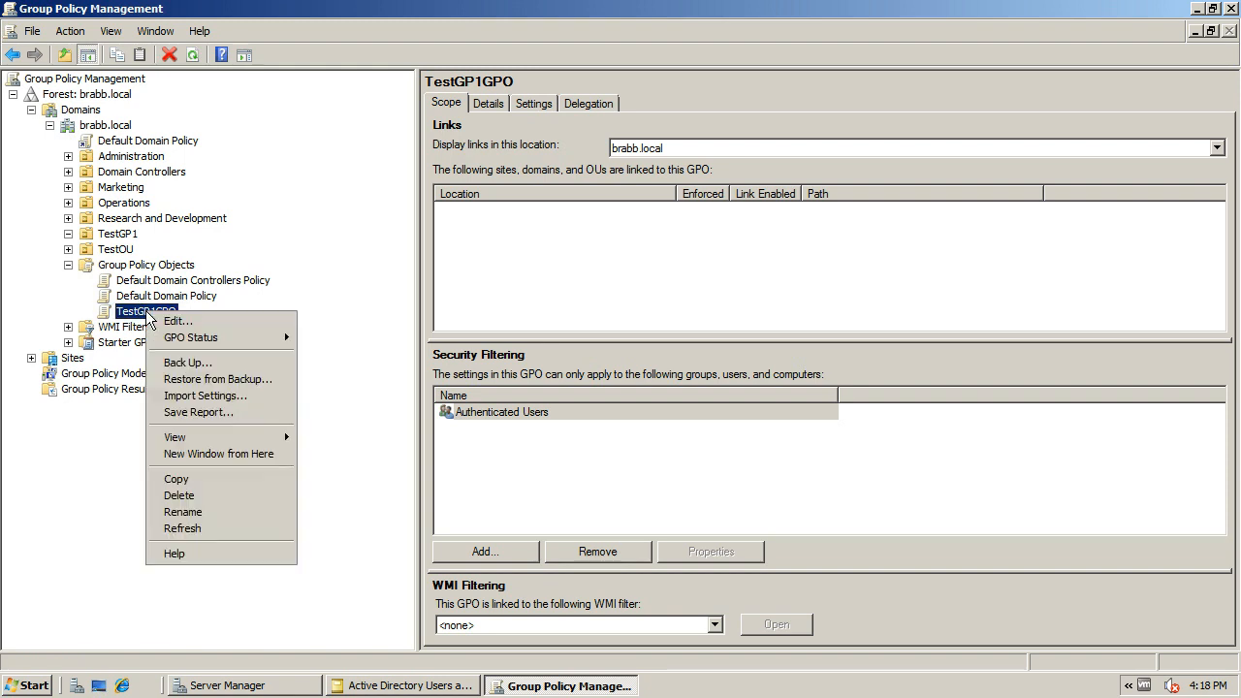
{"action": "mouse_move", "coordinate": [197, 344]}
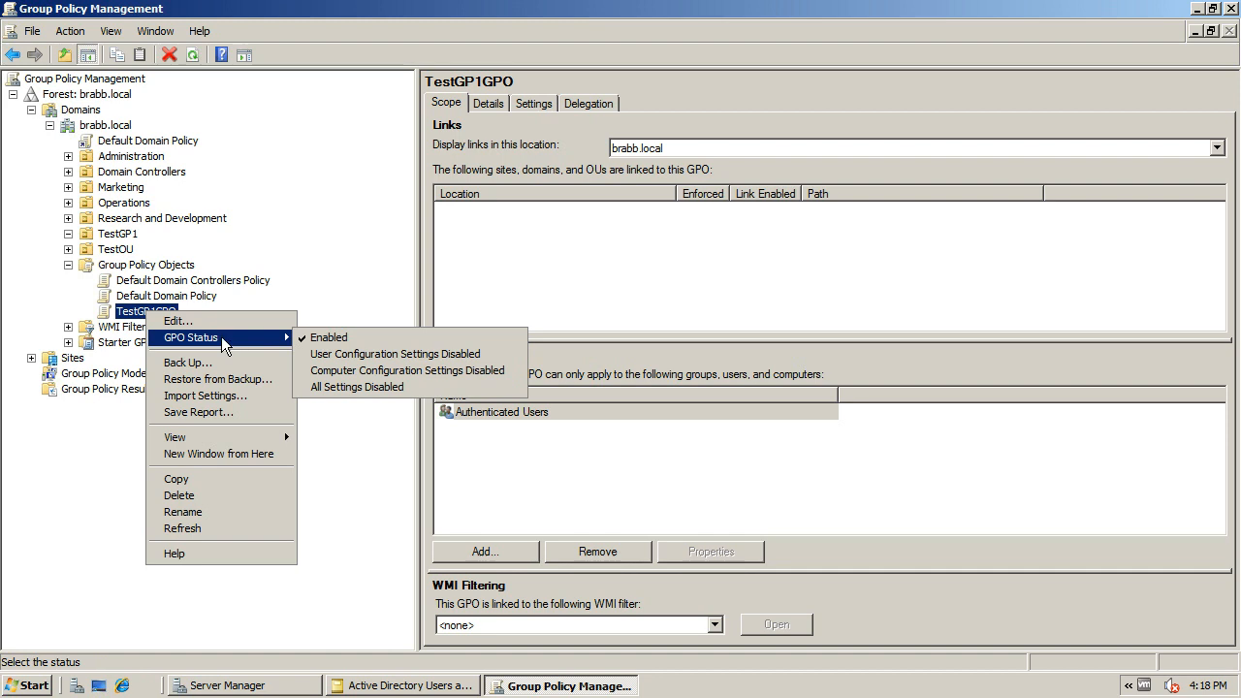
Link the existing TestGP1GPO to the TestGP1 organizational unit
{"action": "right_click", "coordinate": [124, 234]}
{"action": "left_click", "coordinate": [160, 260]}
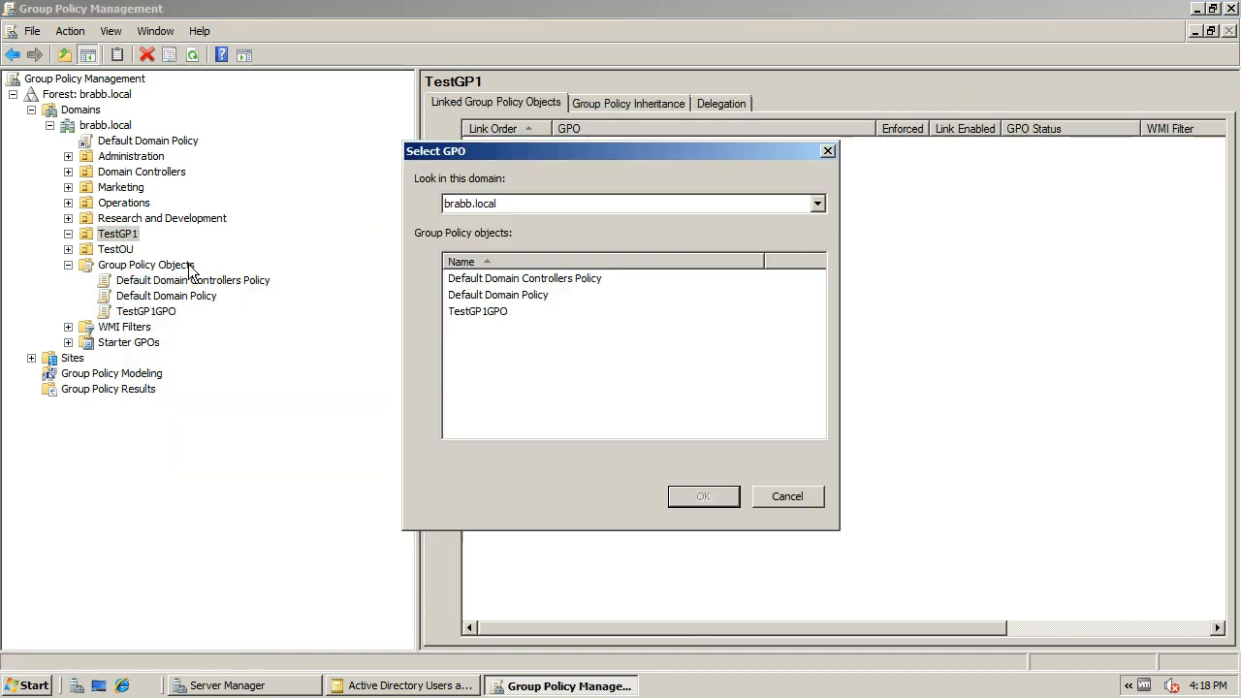
{"action": "left_click", "coordinate": [494, 318]}
{"action": "left_click", "coordinate": [721, 498]}
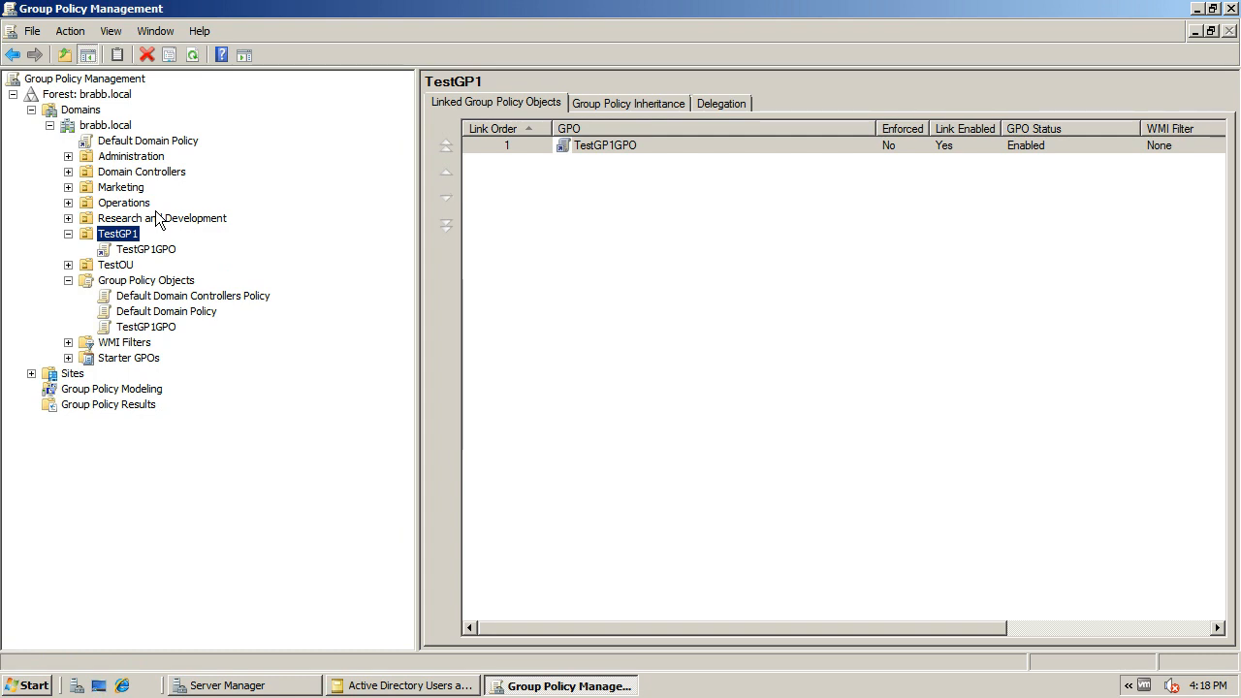
Link the existing TestGP1GPO to the TestOU organizational unit and expand TestOU to show the link
{"action": "left_click", "coordinate": [121, 270]}
{"action": "right_click", "coordinate": [121, 268]}
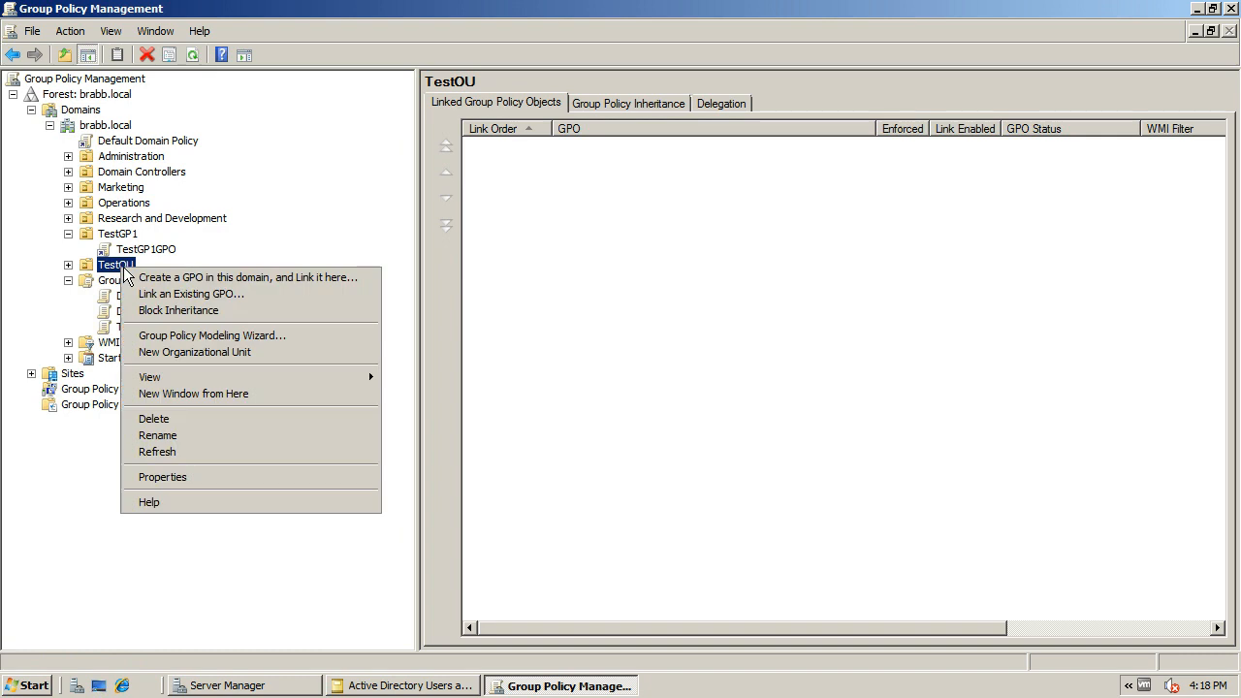
{"action": "left_click", "coordinate": [193, 296]}
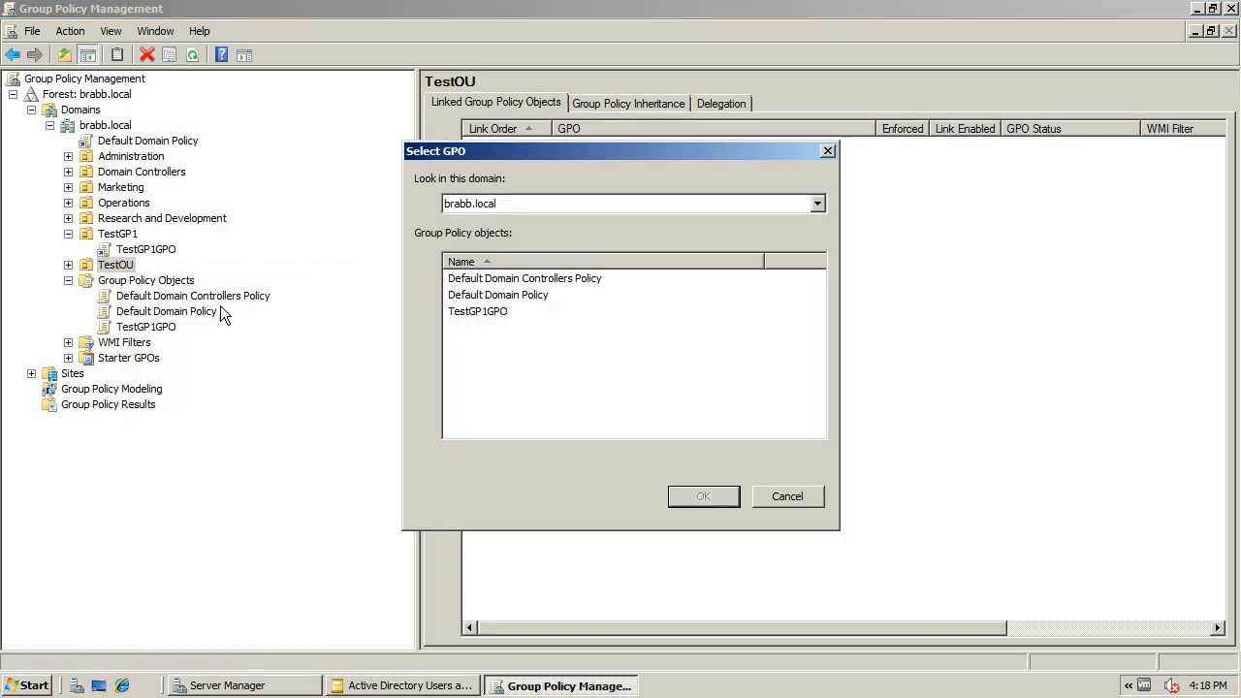
{"action": "left_click", "coordinate": [468, 311]}
{"action": "left_click", "coordinate": [701, 497]}
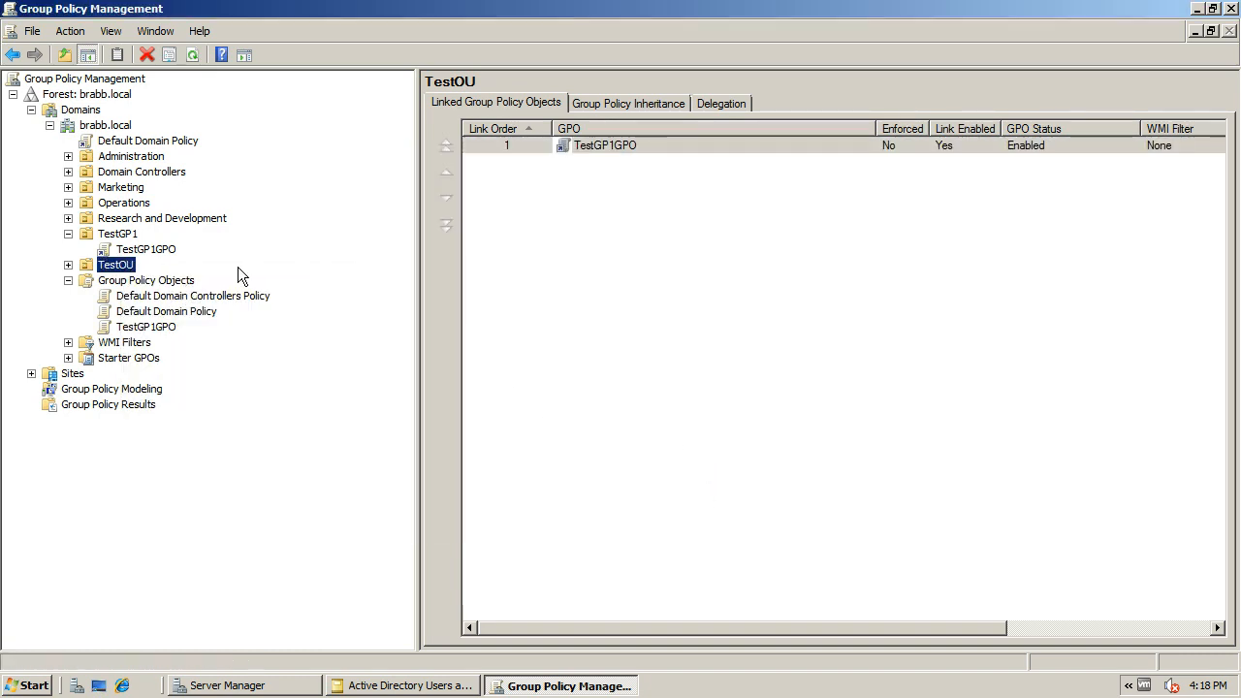
{"action": "left_click", "coordinate": [67, 265]}
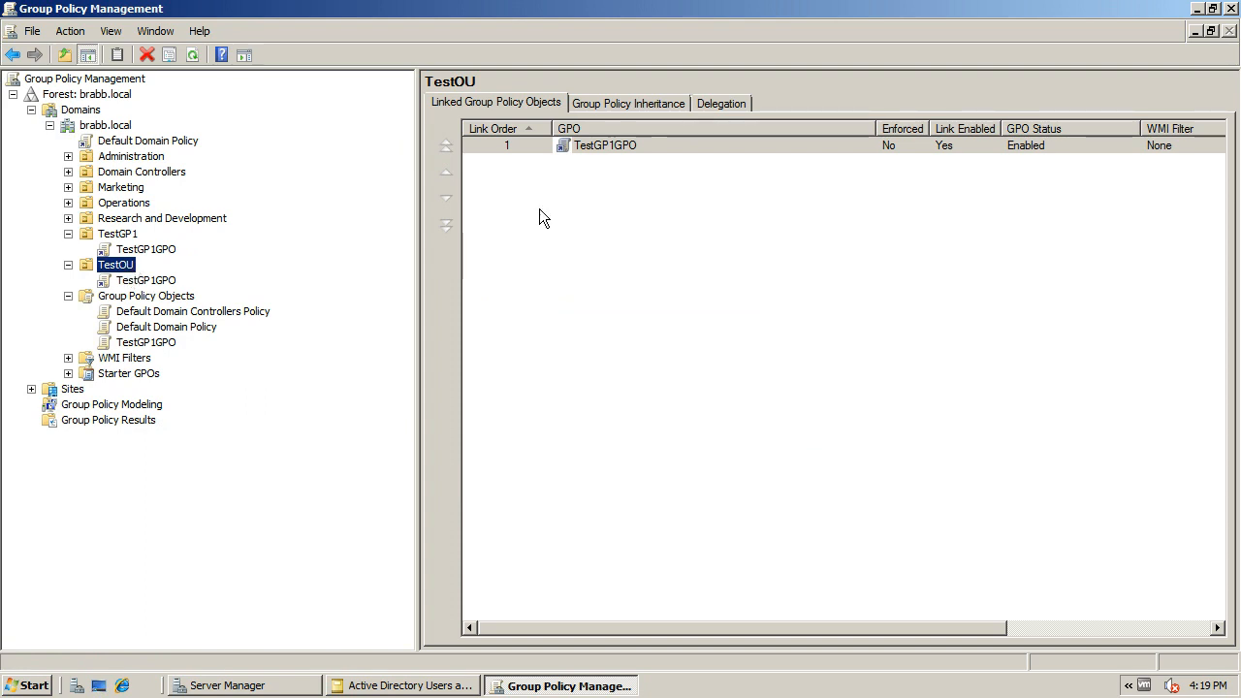
Examine the linked Group Policy Objects of the TestOU and TestGP1 organizational units
{"action": "left_click", "coordinate": [604, 143]}
{"action": "left_click", "coordinate": [604, 142]}
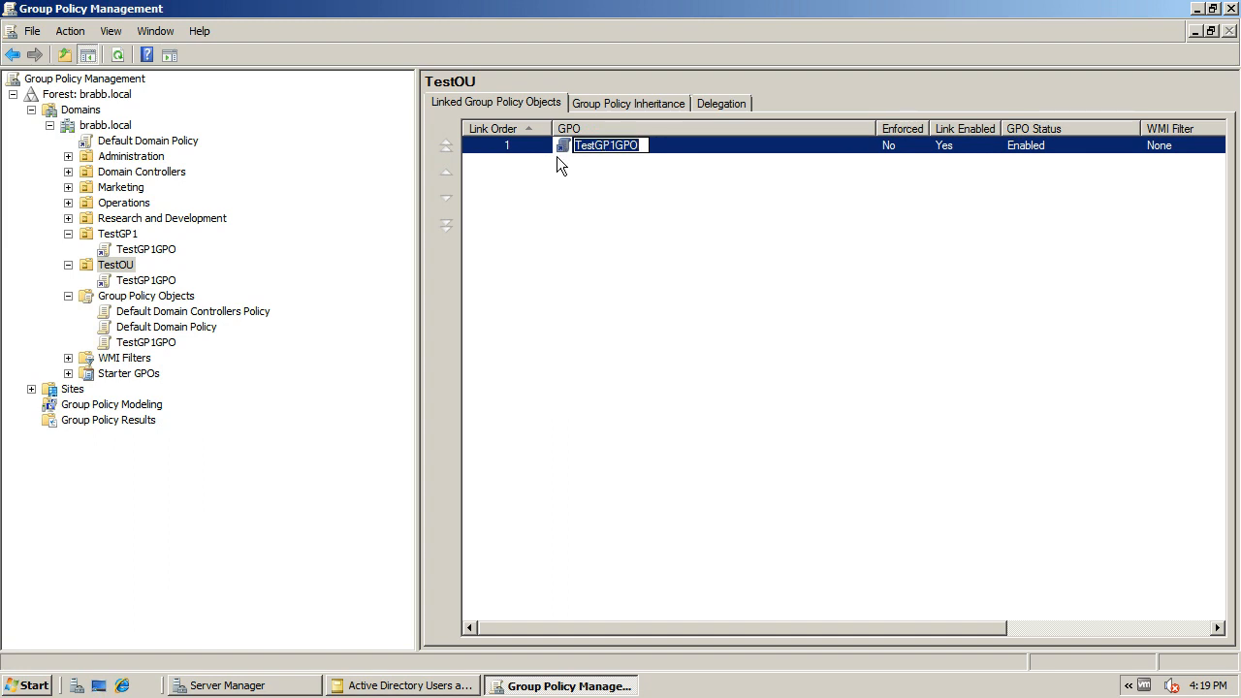
{"action": "left_click", "coordinate": [568, 187]}
{"action": "left_click", "coordinate": [577, 145]}
{"action": "left_click", "coordinate": [146, 249]}
{"action": "left_click", "coordinate": [120, 235]}
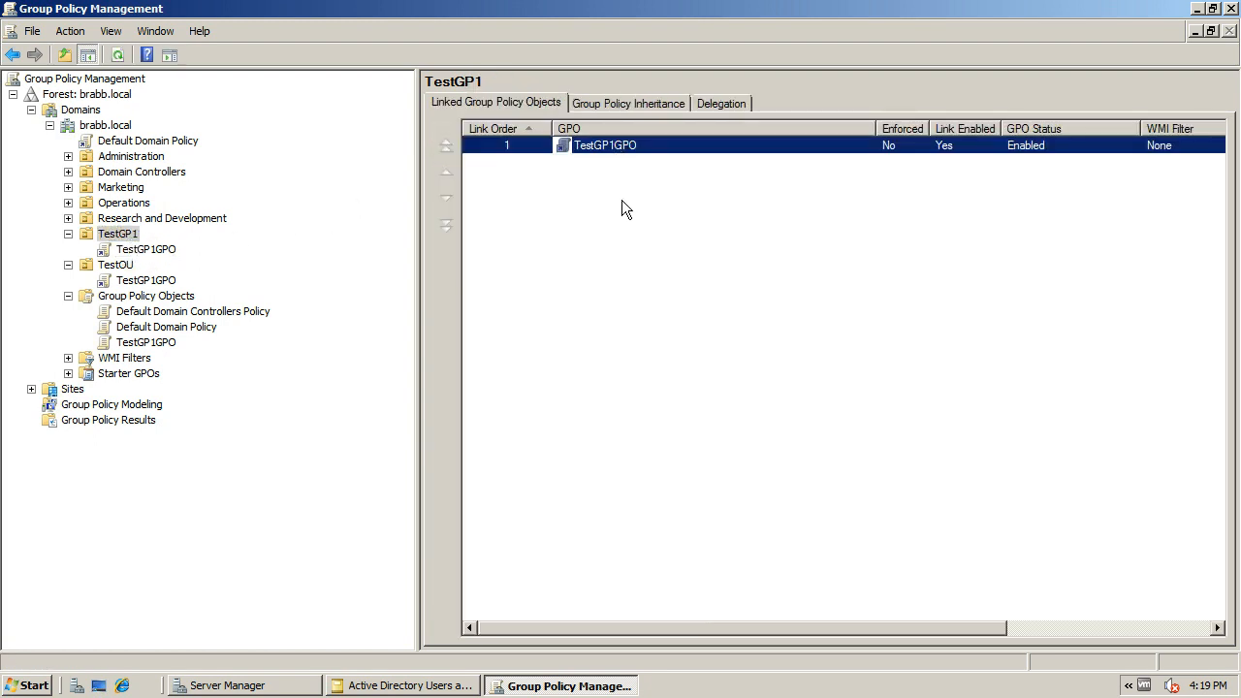
{"action": "left_click", "coordinate": [605, 190]}
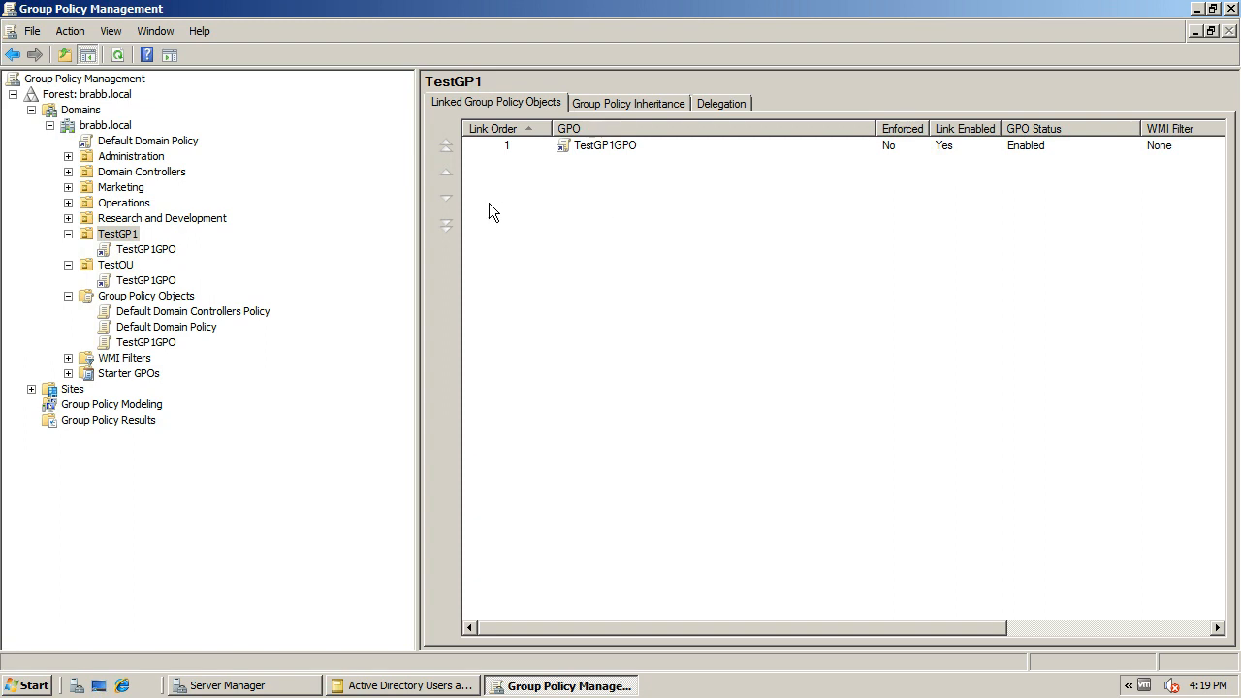
Check the Group Policy inheritance of TestGP1 and the scope of the TestGP1GPO link under TestOU
{"action": "left_click", "coordinate": [656, 103]}
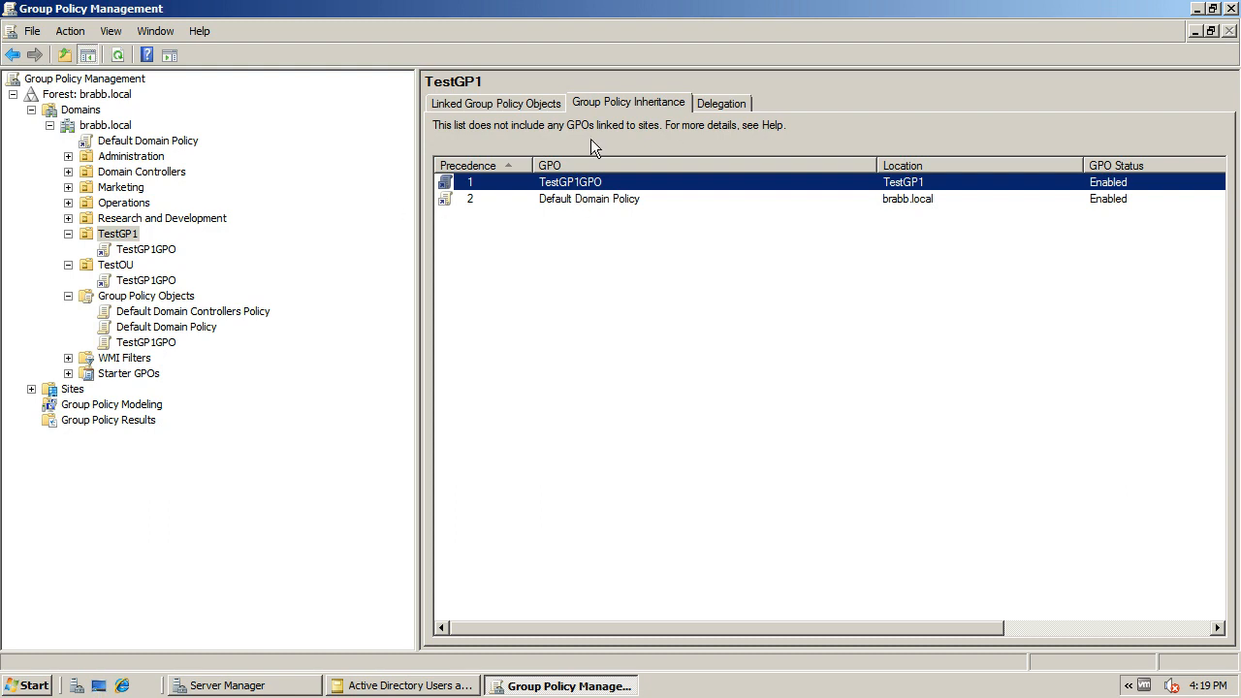
{"action": "left_click", "coordinate": [509, 102]}
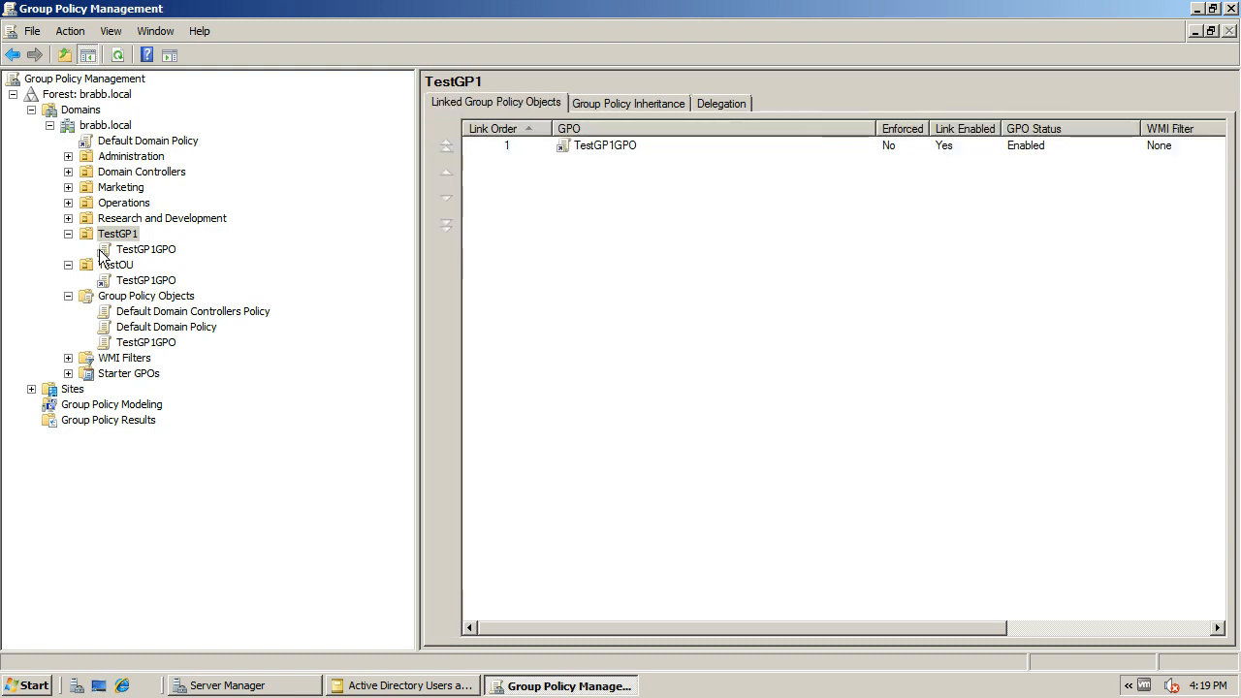
{"action": "left_click", "coordinate": [149, 281]}
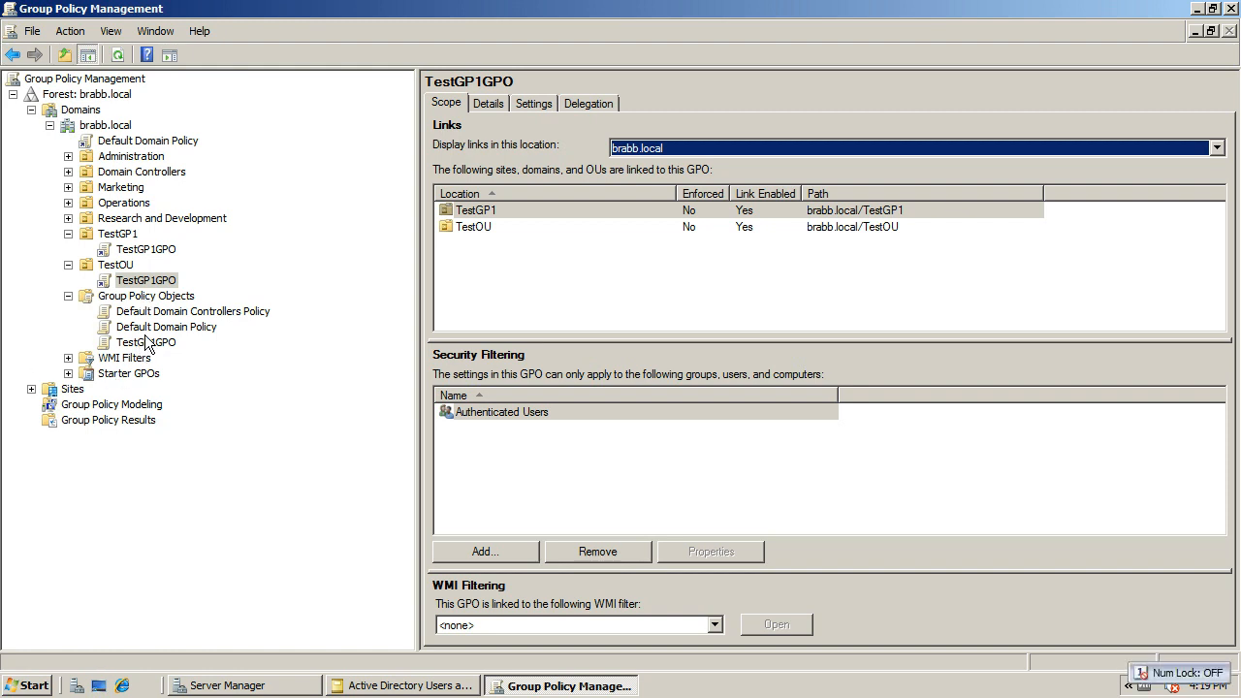
{"action": "left_click", "coordinate": [155, 282]}
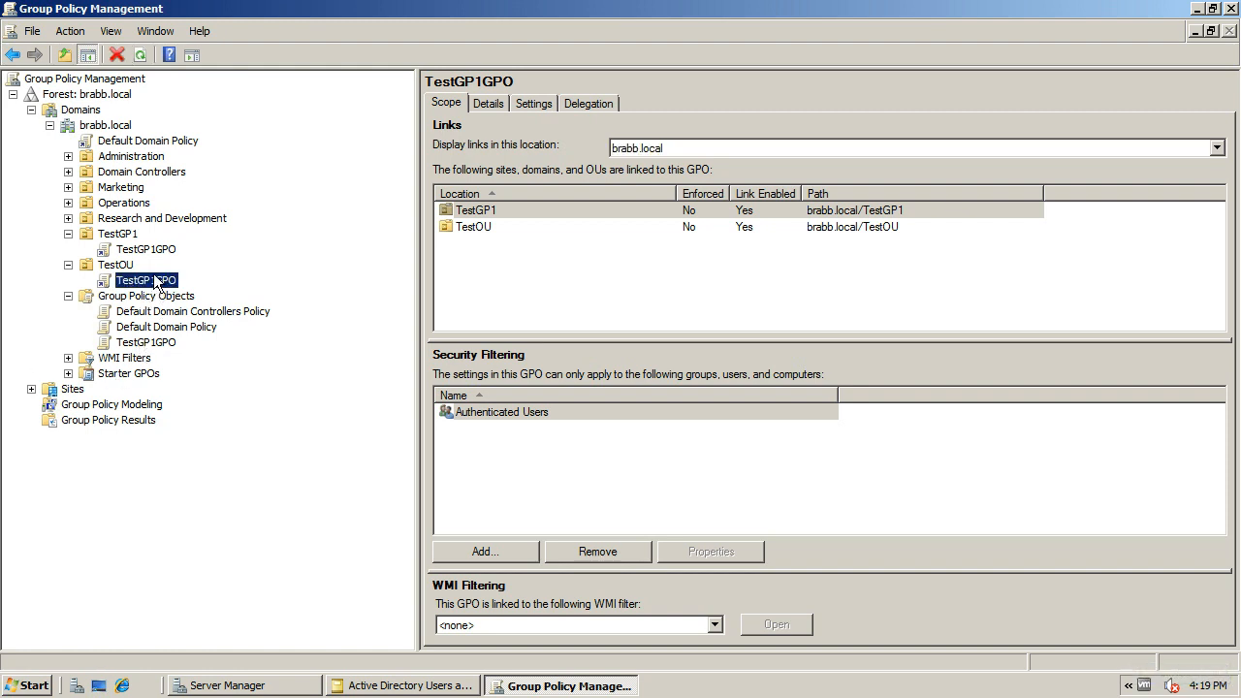
Delete the TestGP1GPO link from the TestOU organizational unit and confirm the removal
{"action": "left_click", "coordinate": [126, 264]}
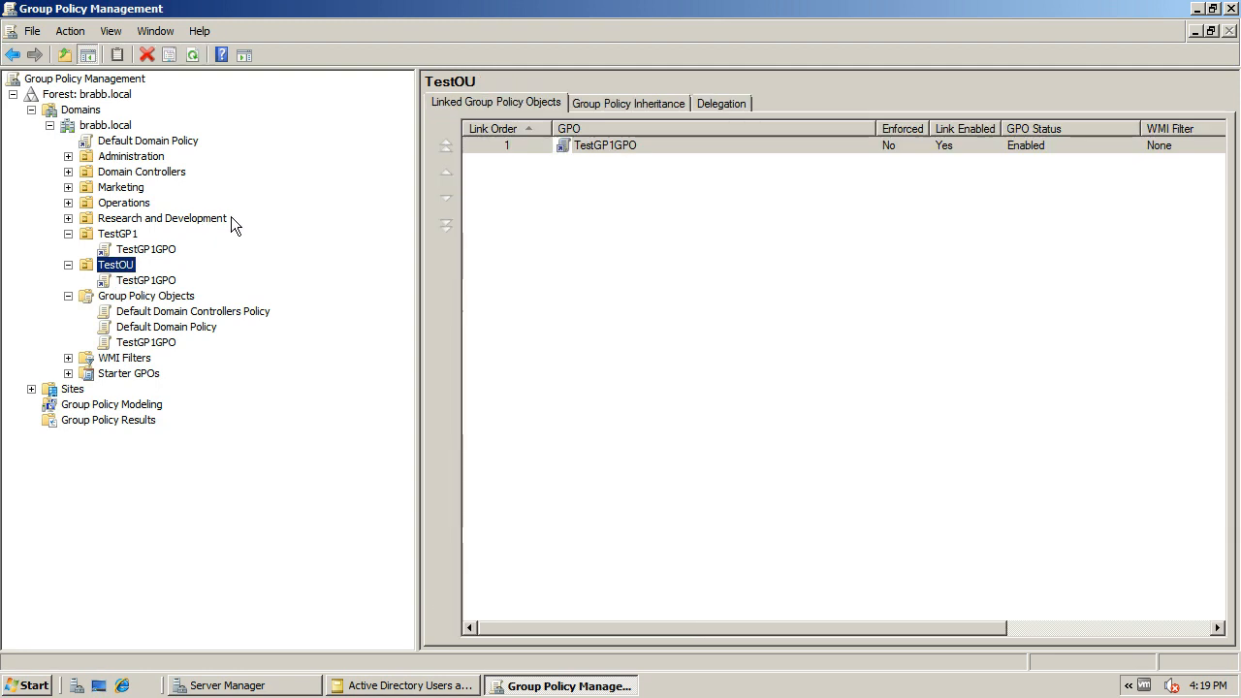
{"action": "right_click", "coordinate": [574, 147]}
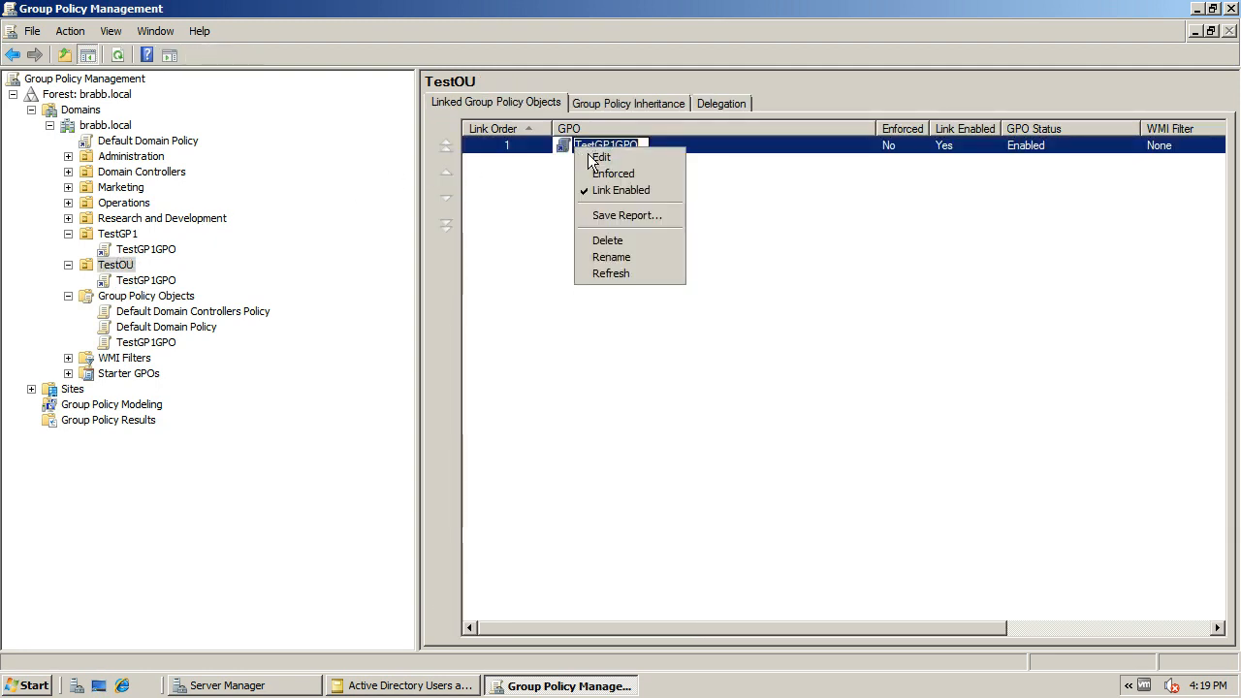
{"action": "left_click", "coordinate": [625, 243]}
{"action": "left_click", "coordinate": [617, 384]}
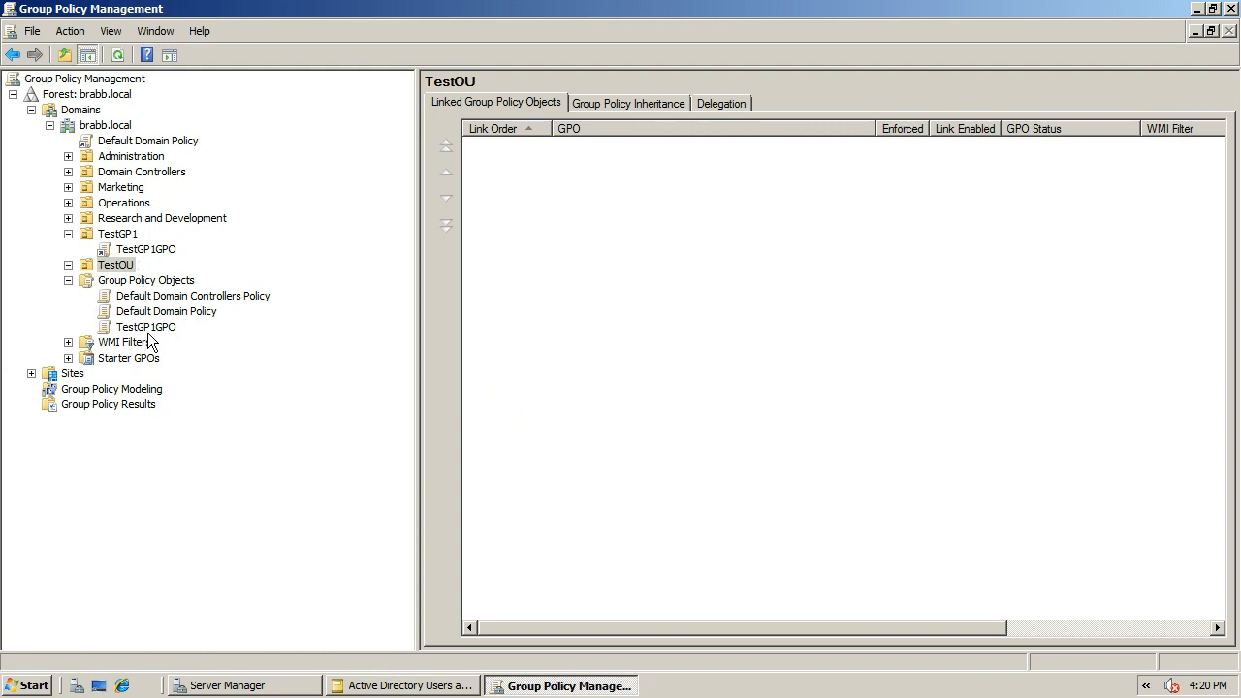
Review the Group Policy Objects linked to TestGP1 and the scope of its TestGP1GPO link
{"action": "left_click", "coordinate": [129, 236]}
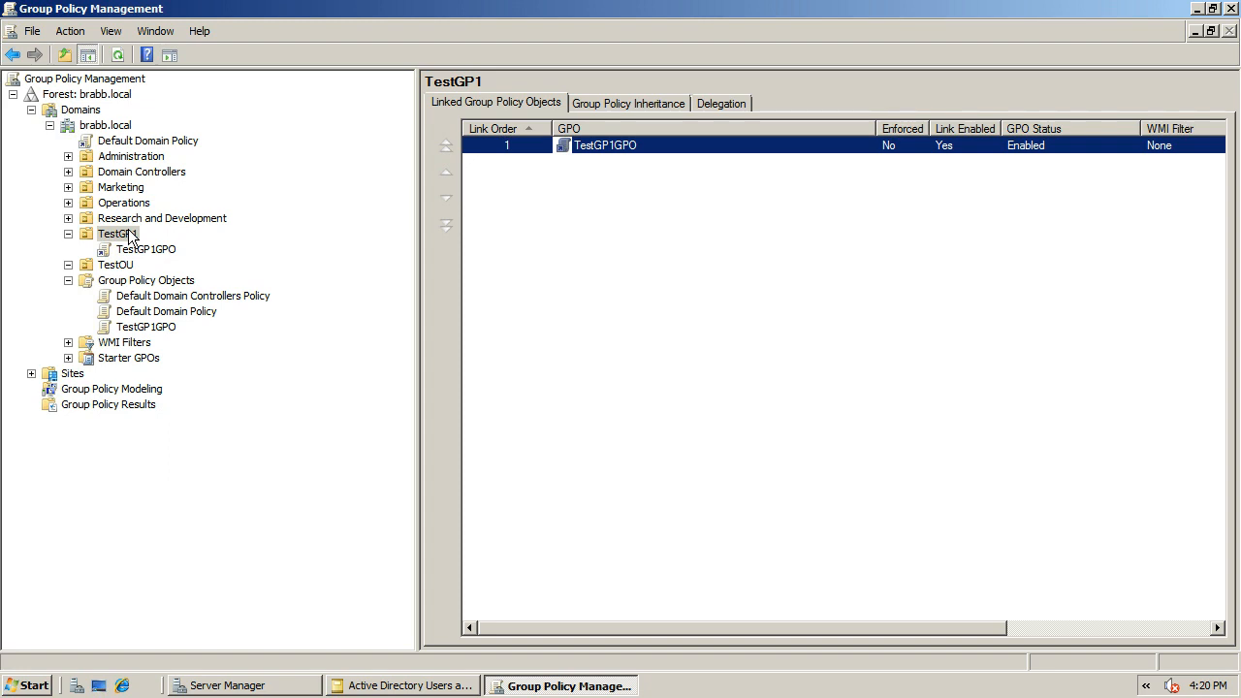
{"action": "left_click", "coordinate": [143, 252]}
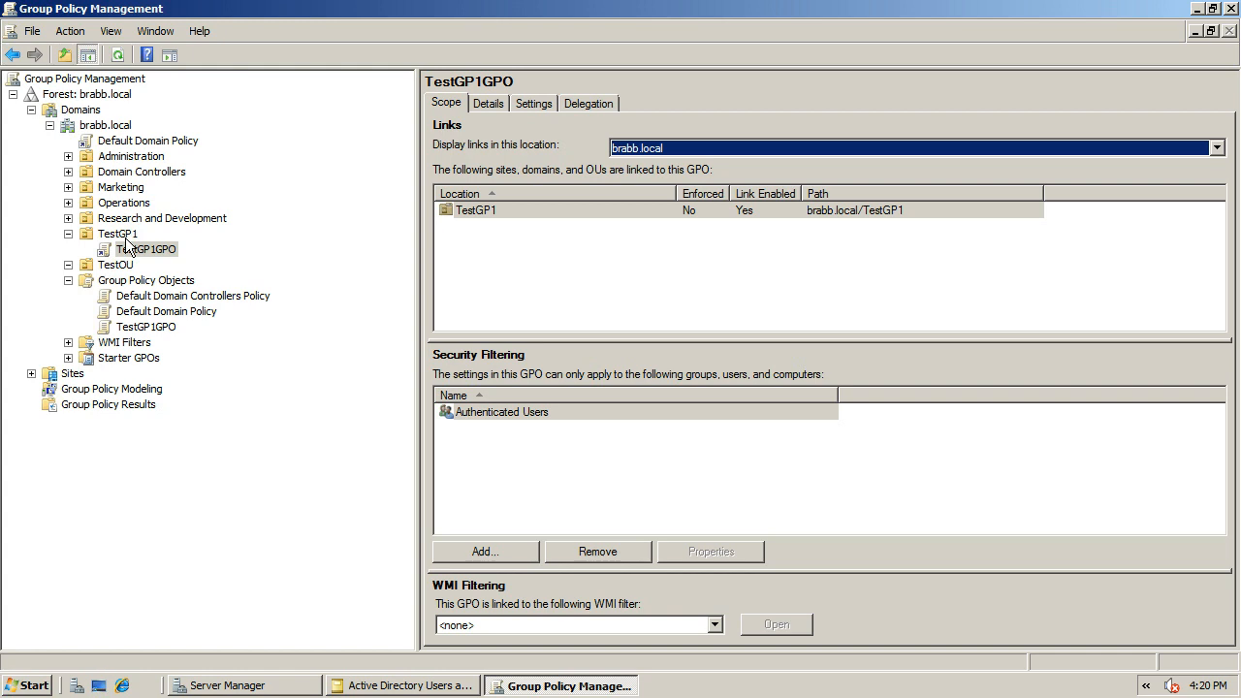
{"action": "left_click", "coordinate": [126, 236]}
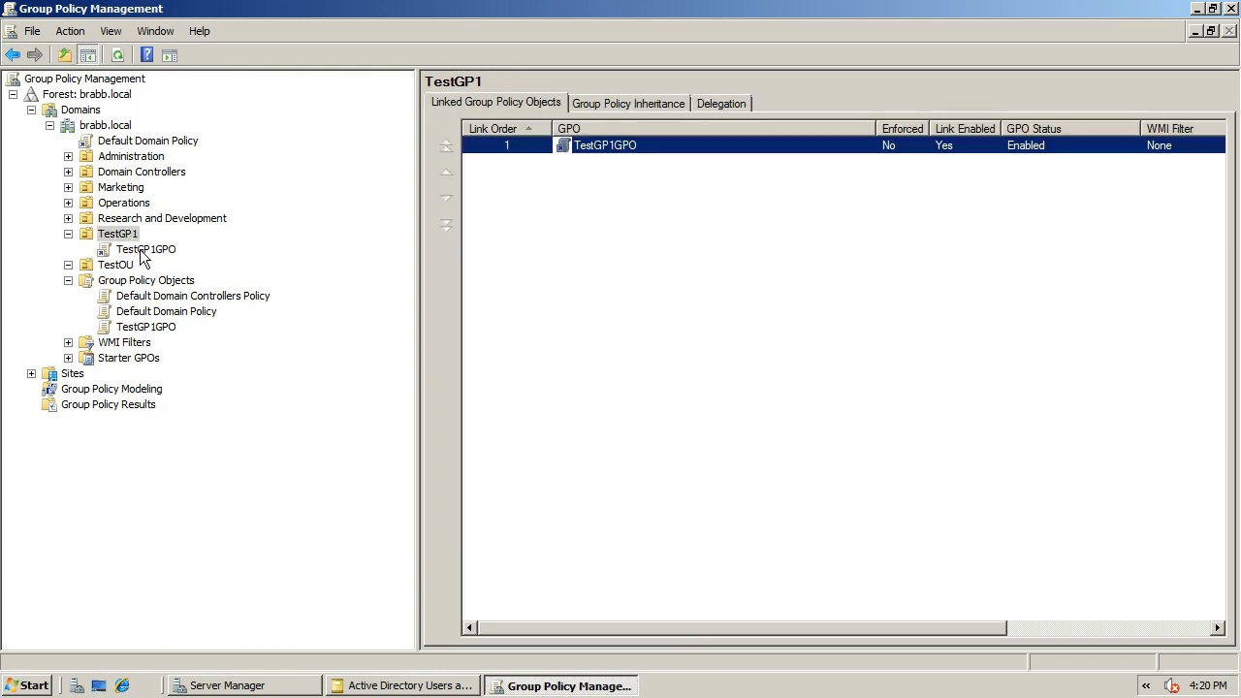
{"action": "left_click", "coordinate": [143, 251]}
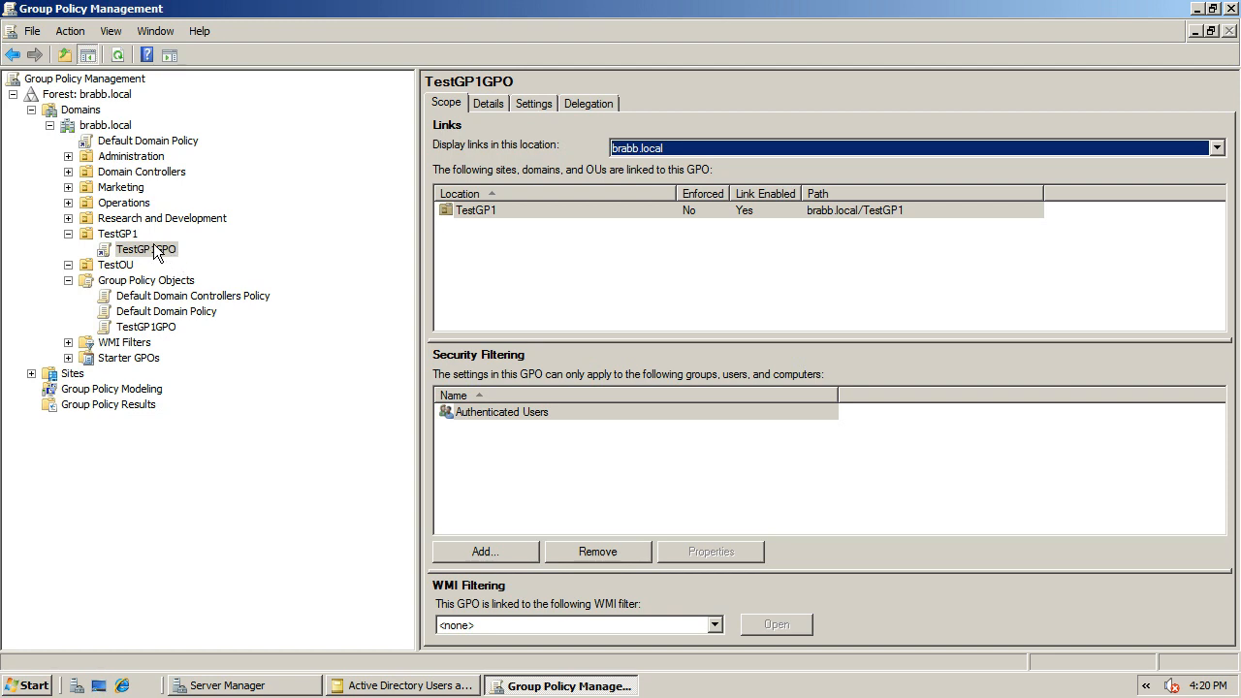
Open TestGP1GPO for editing, view its computer and user configuration in the maximized editor, and close the editor
{"action": "left_click", "coordinate": [157, 252]}
{"action": "right_click", "coordinate": [151, 248]}
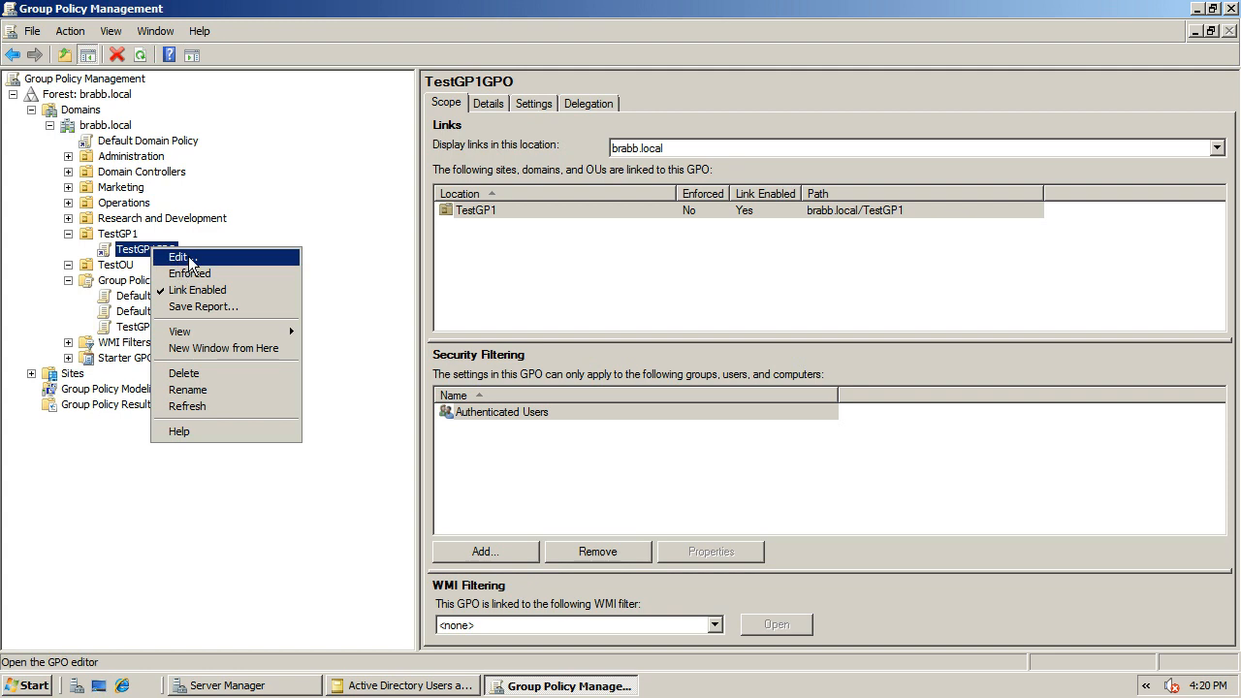
{"action": "left_click", "coordinate": [185, 257]}
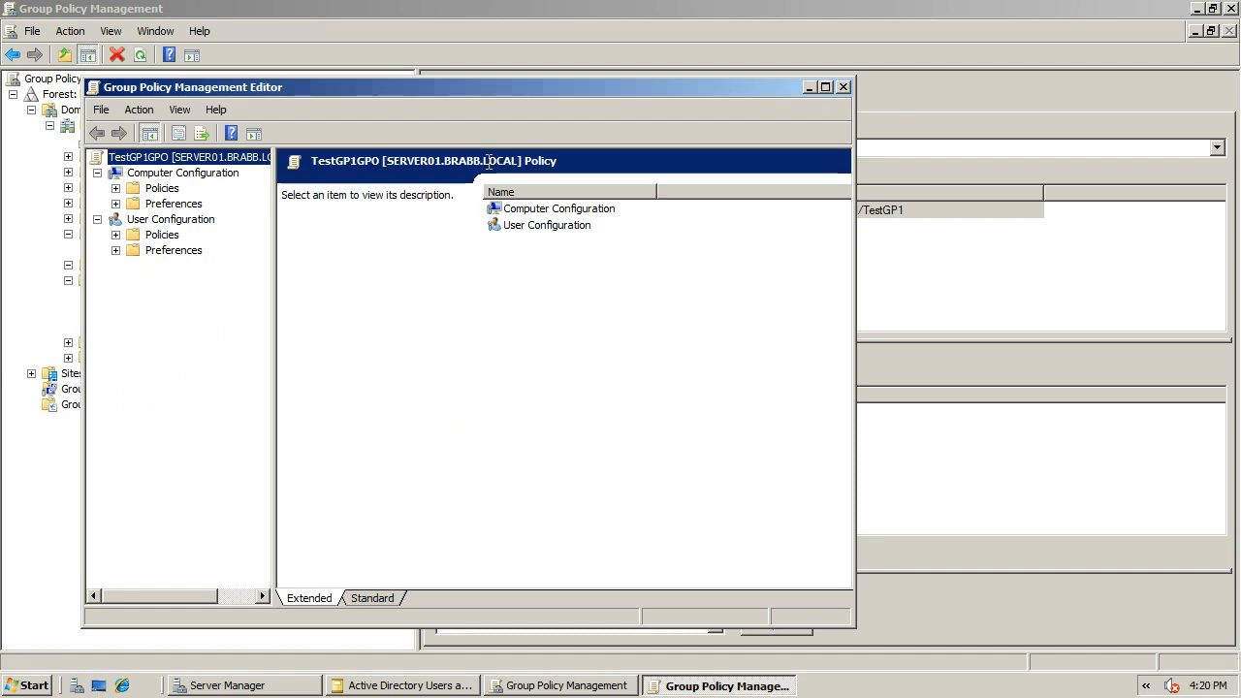
{"action": "left_click", "coordinate": [826, 87]}
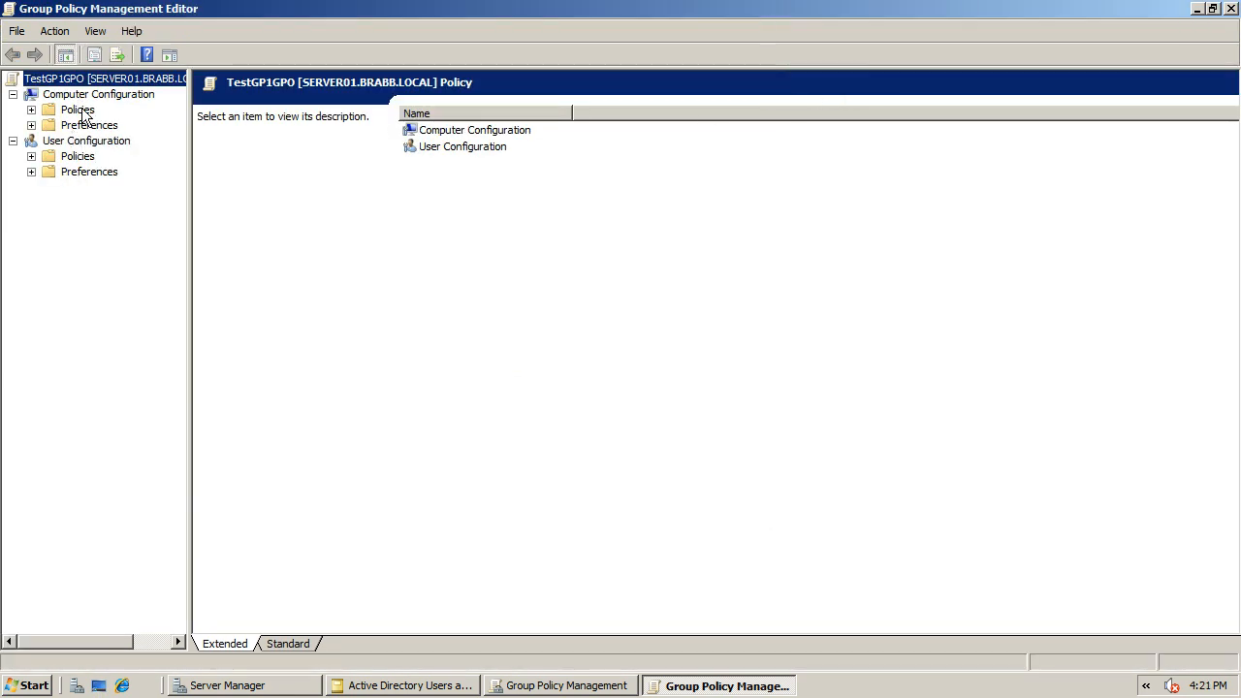
{"action": "left_click", "coordinate": [1231, 8]}
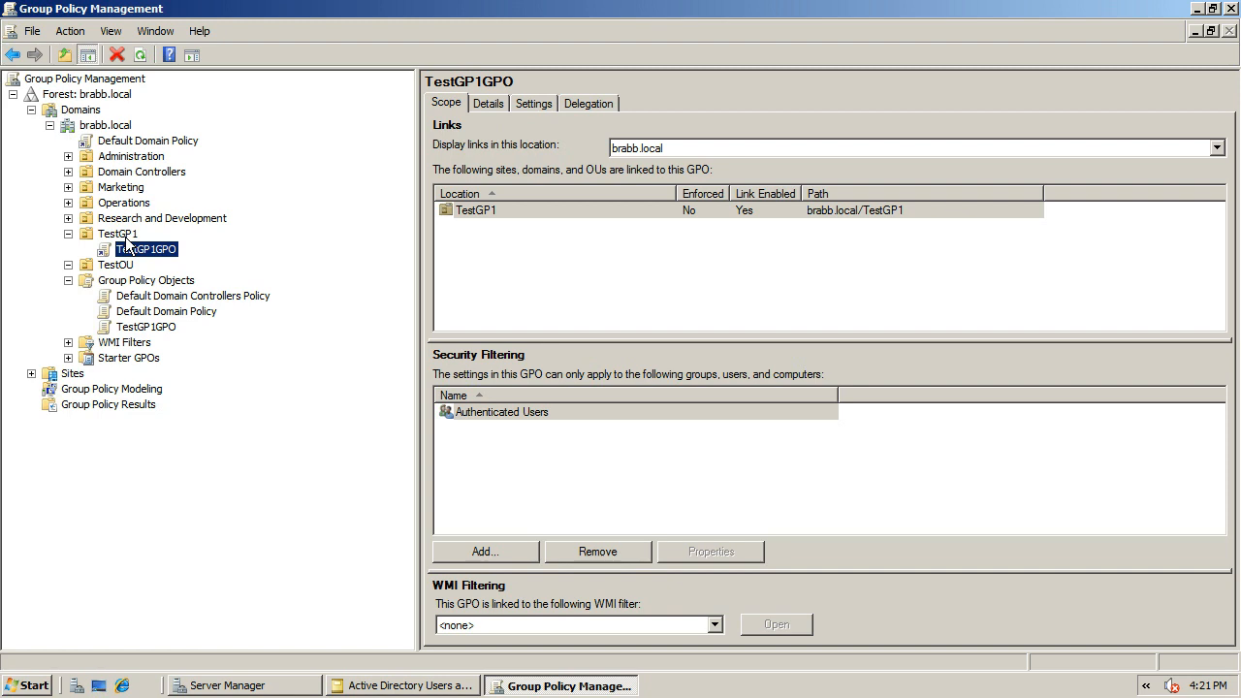
{"action": "key", "text": "Num_Lock"}
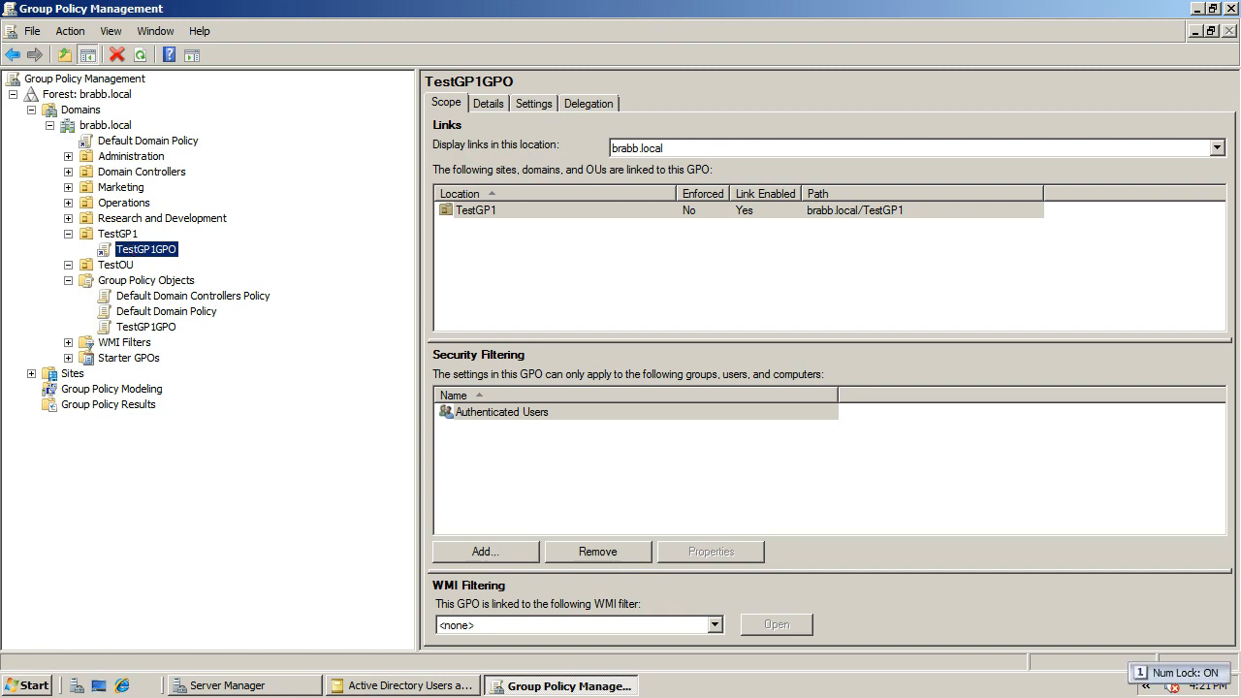